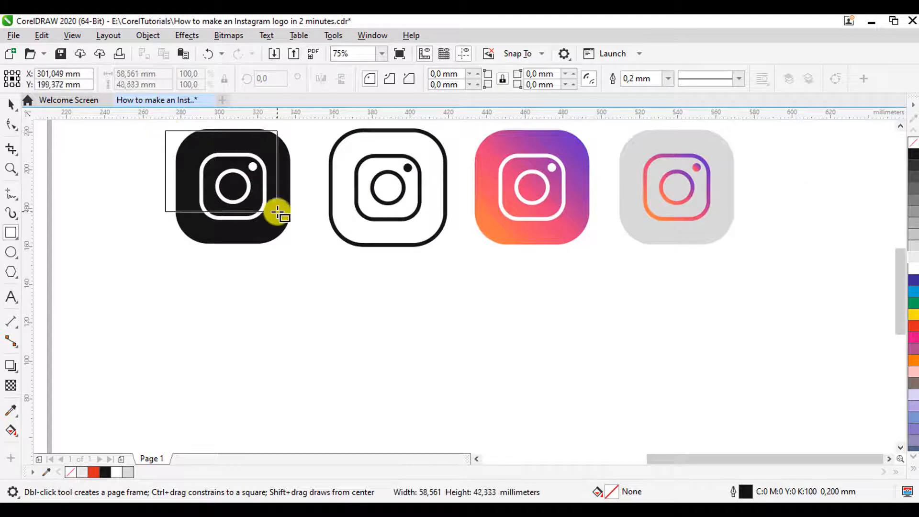
Move the new rectangle below the black reference logo and set its size to 60 × 60 mm.
left_click(12, 105)
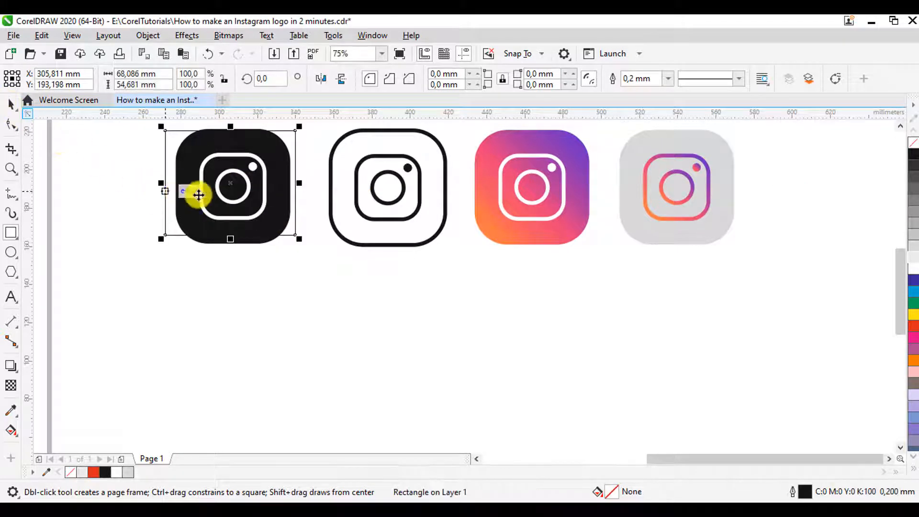
left_click_drag(231, 185, 232, 335)
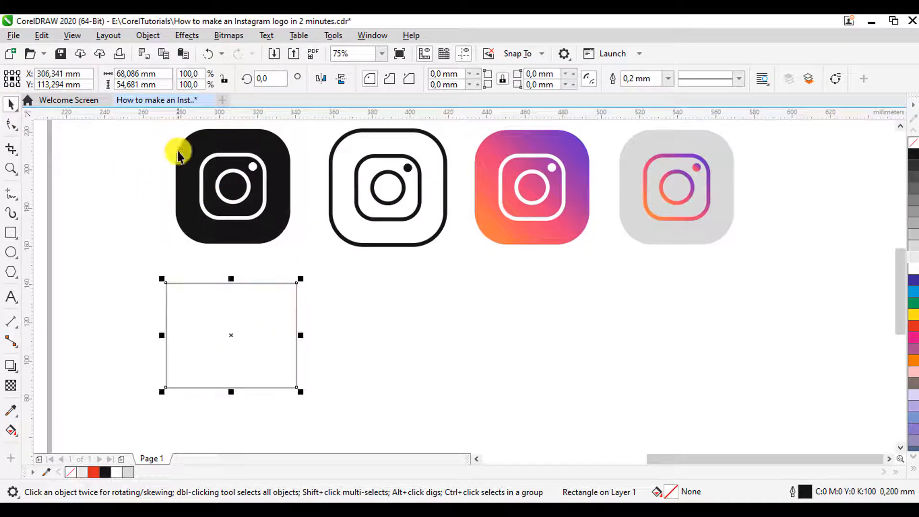
left_click(158, 74)
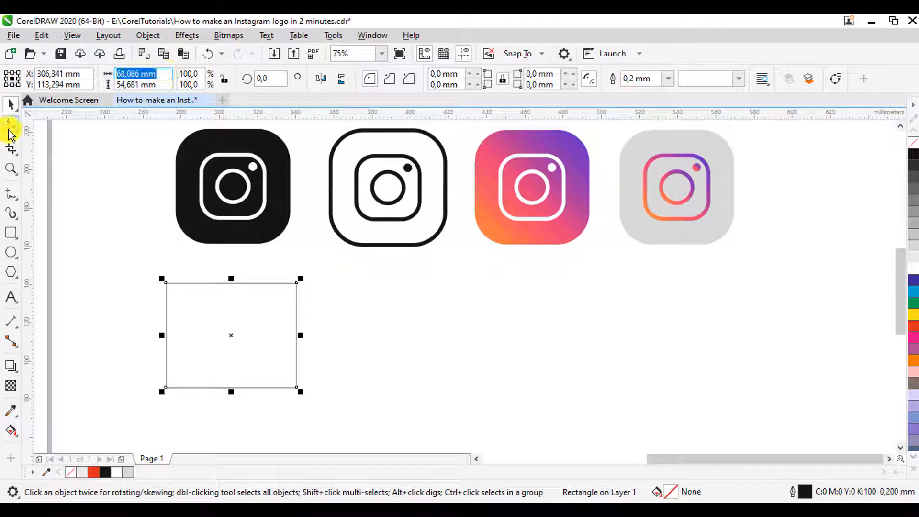
type("6")
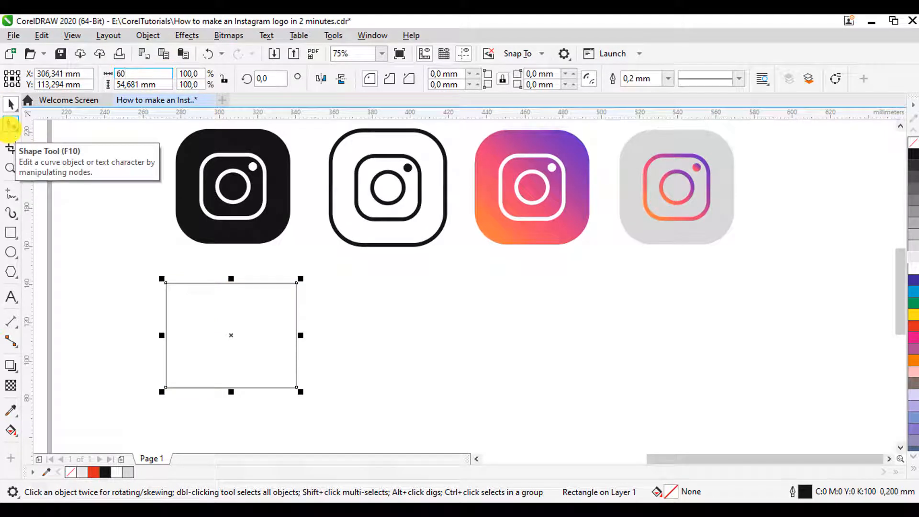
type("0")
left_click(158, 84)
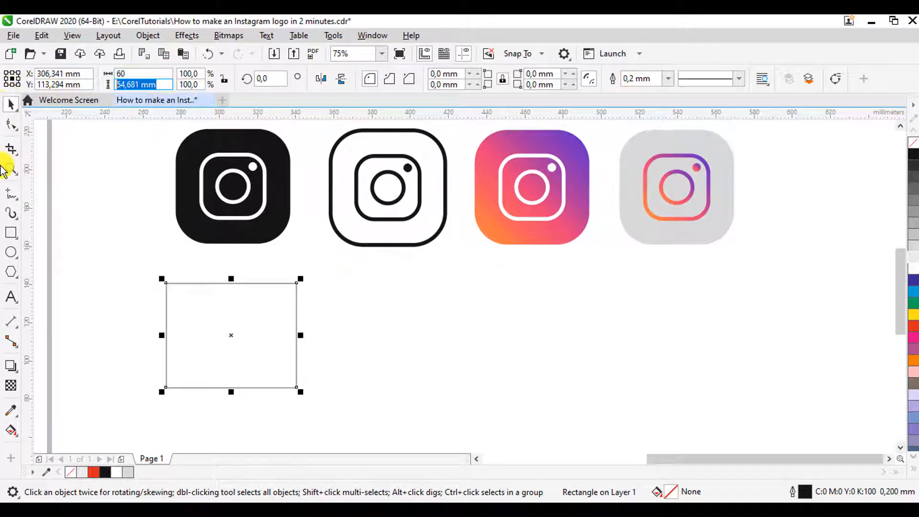
type("60")
key("Return")
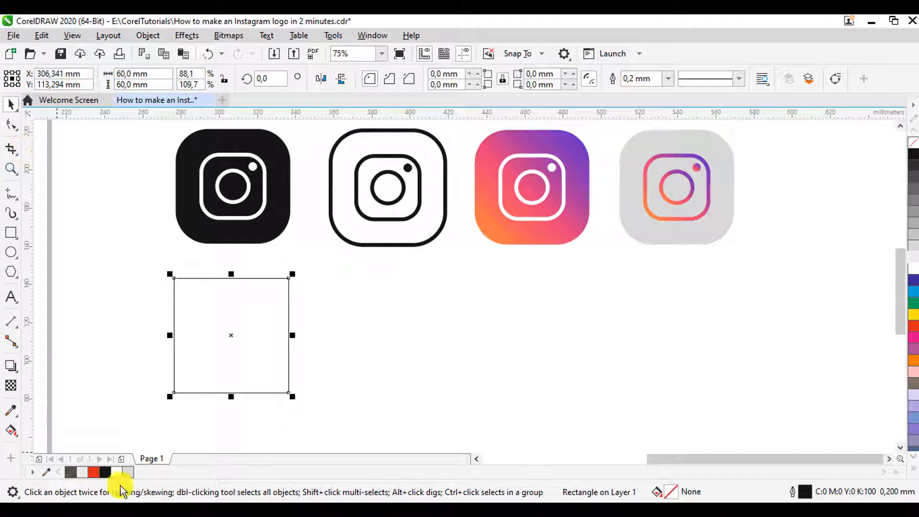
mouse_move(210, 287)
left_mouse_down()
mouse_move(220, 292)
mouse_move(212, 282)
left_mouse_up()
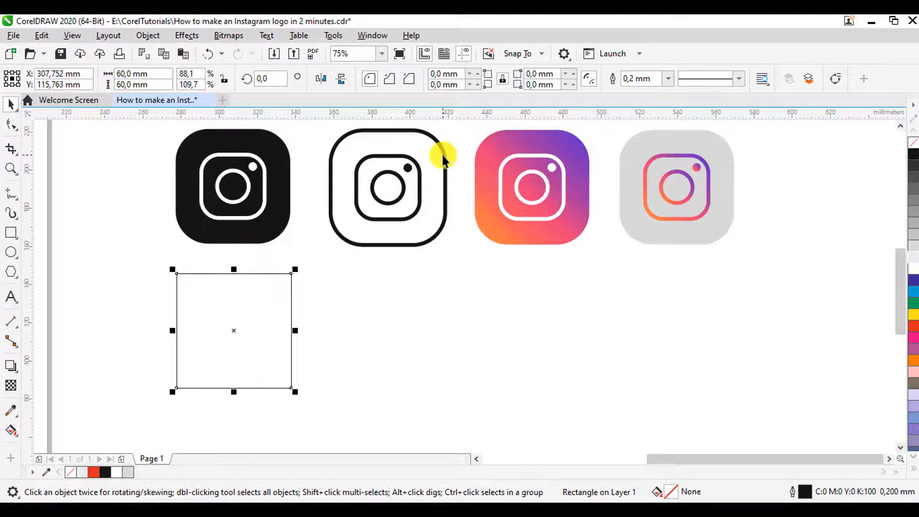
Round all corners of the square with a 17 mm radius and set its outline width to 2.0 mm.
left_click(544, 74)
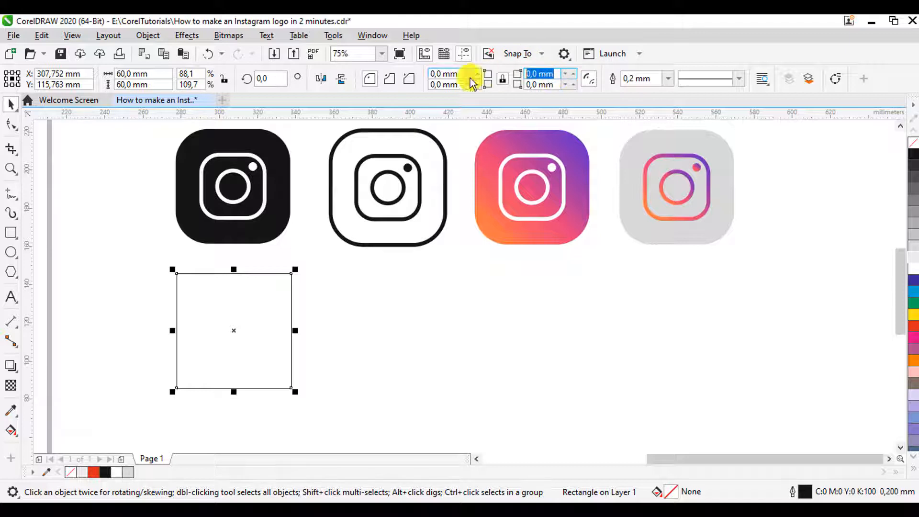
type("17")
key("Return")
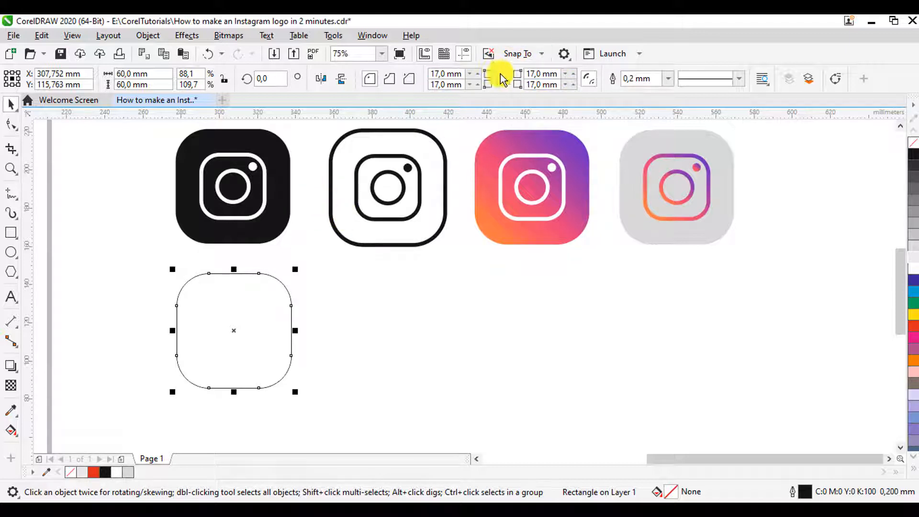
left_click_drag(248, 325, 247, 321)
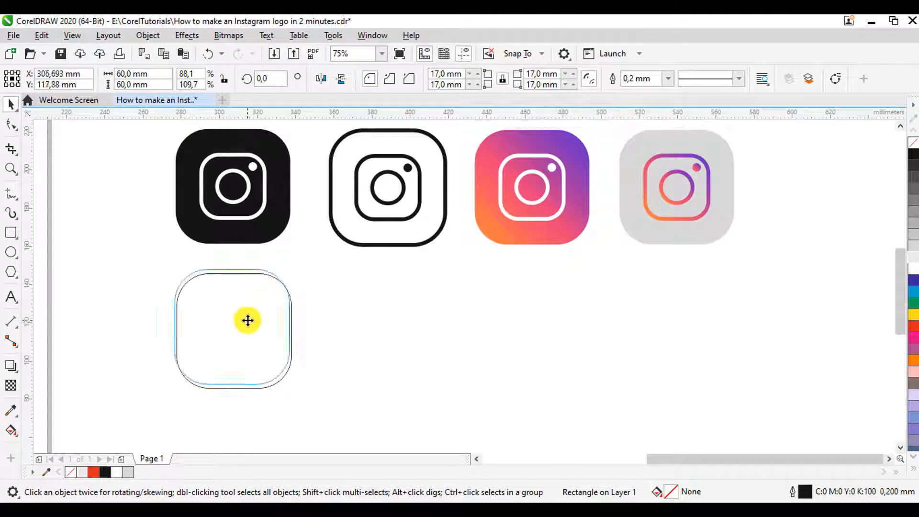
left_click(669, 80)
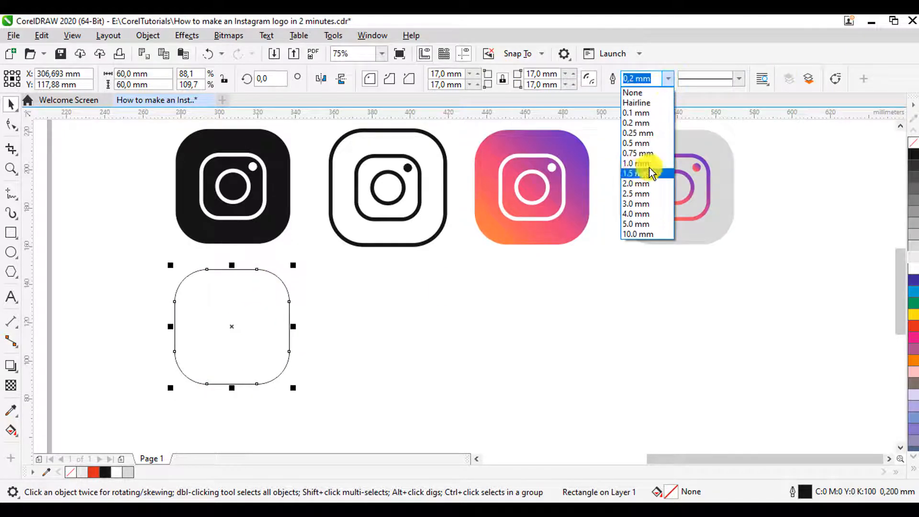
left_click(649, 186)
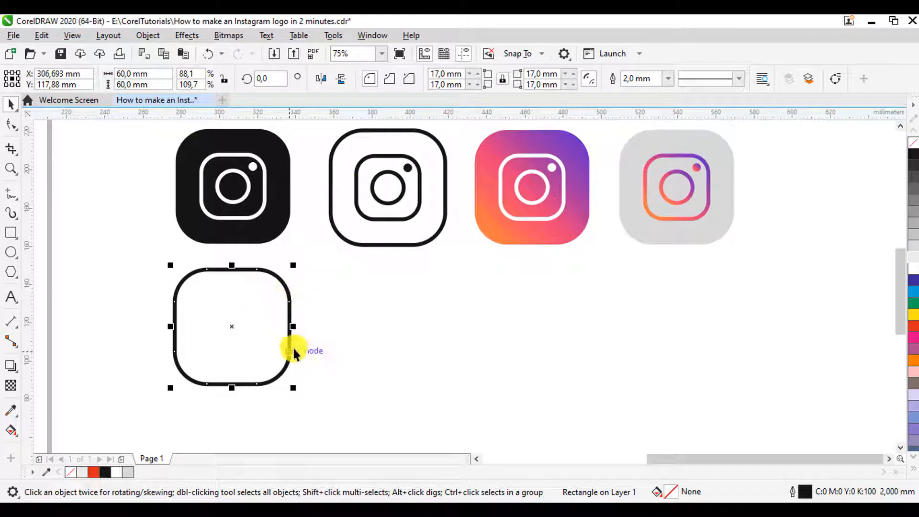
Make two smaller concentric copies of the rounded square, about 31.75 mm and 13.76 mm wide, and set the innermost copy's corner radii to 100 mm.
left_click_drag(292, 388, 251, 360)
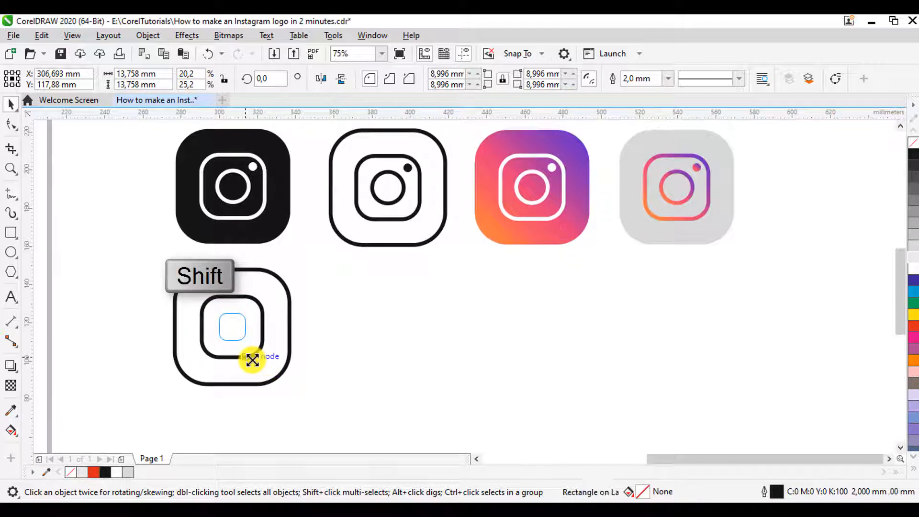
double_click(529, 76)
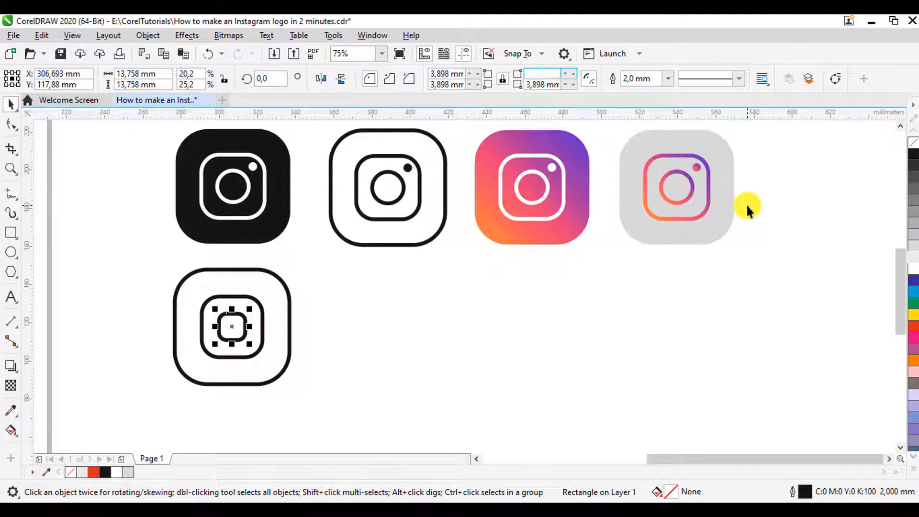
type("100")
key("Return")
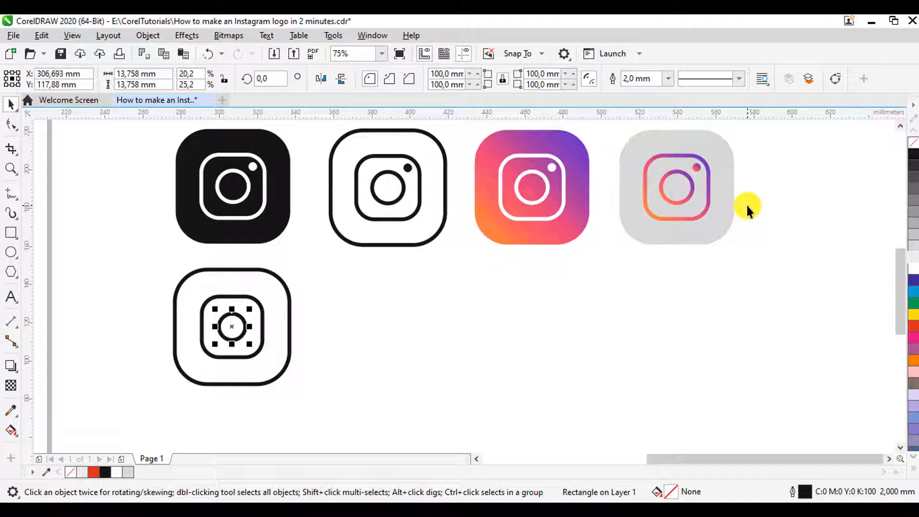
left_click(393, 338)
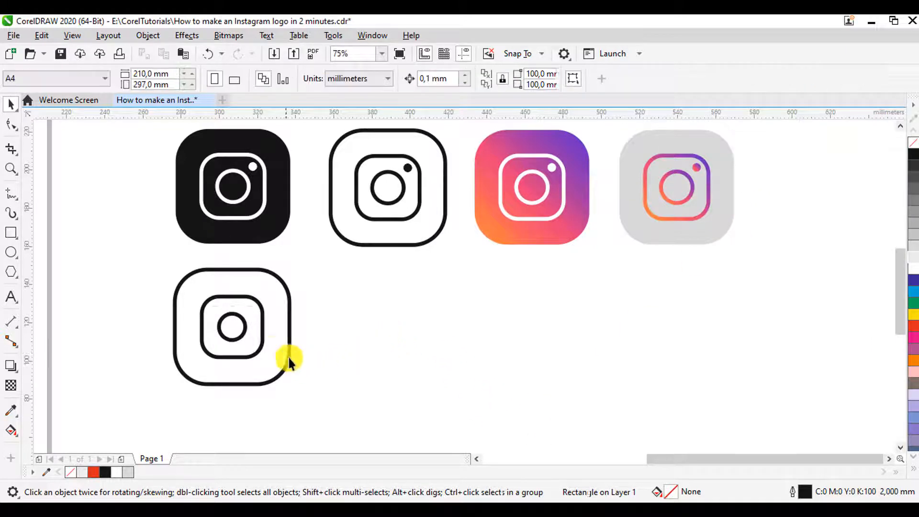
Copy the central circle at about 4.41 mm wide and place the copy near the upper-right corner inside the middle rounded square.
left_click(225, 334)
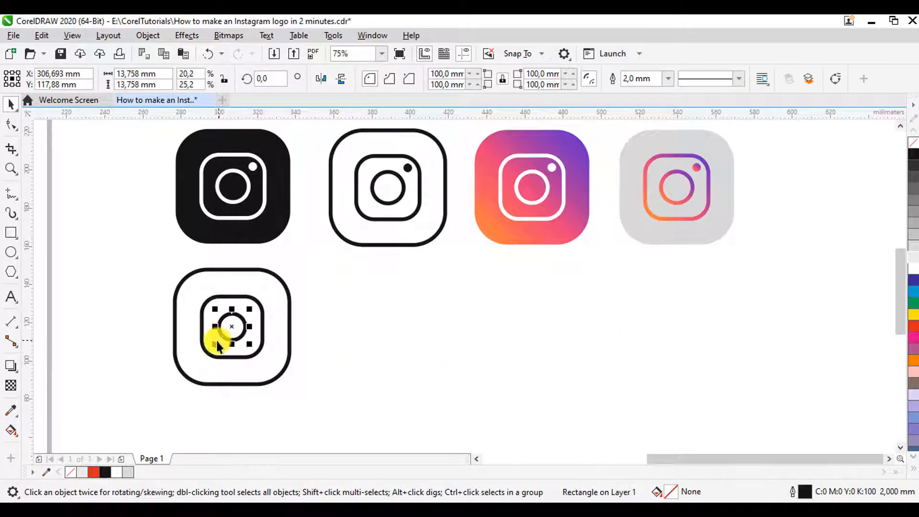
left_click_drag(212, 344, 255, 313)
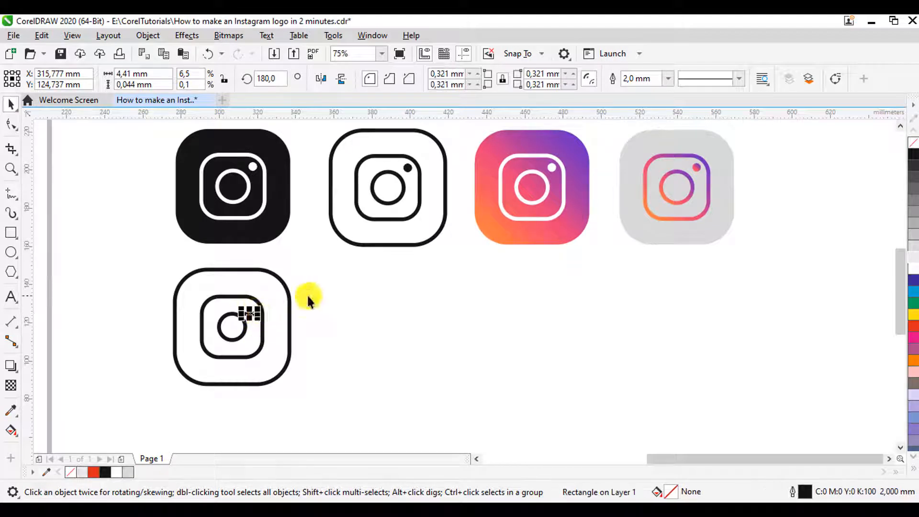
key("ctrl+z")
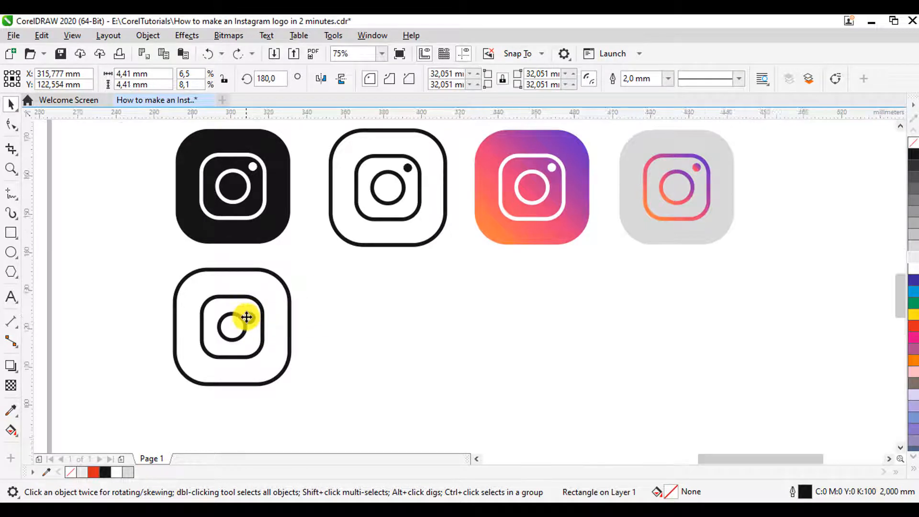
scroll(249, 318, "up", 3)
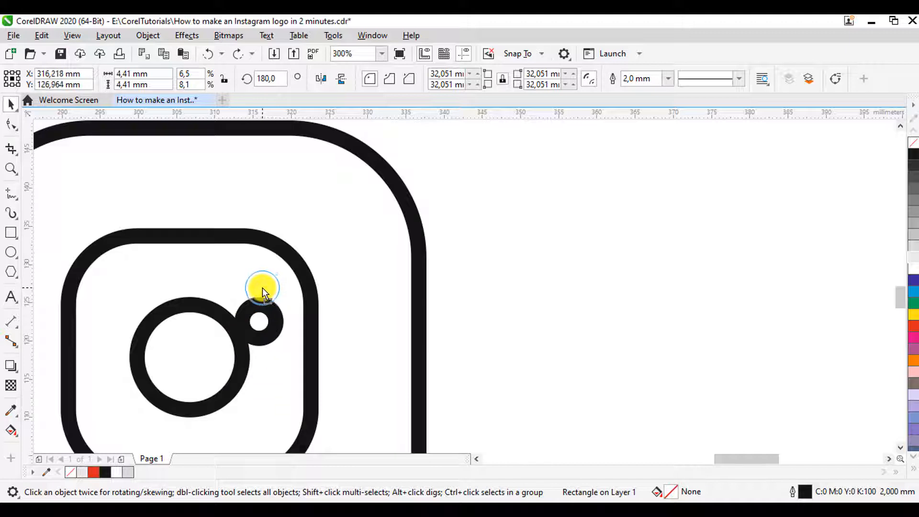
left_click_drag(262, 288, 262, 289)
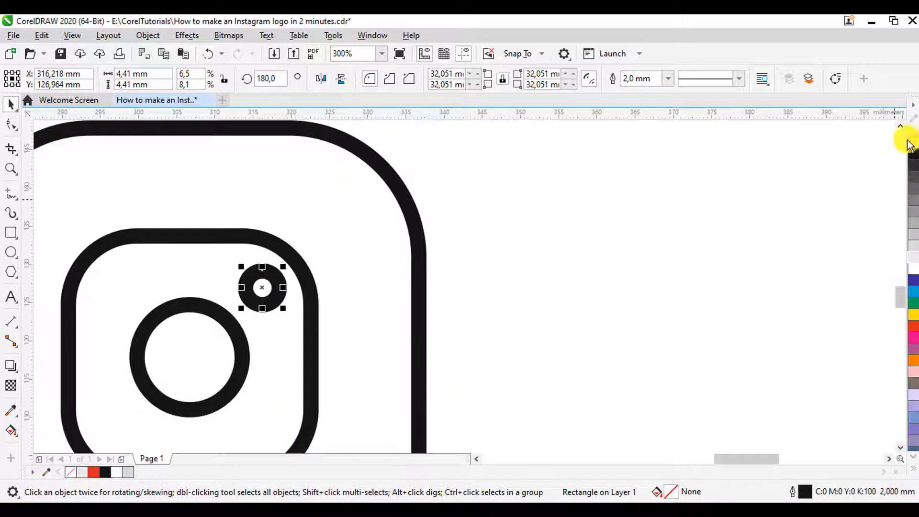
Fill the small circle with black and shrink it to about 3.88 mm wide around its centre.
left_click(914, 154)
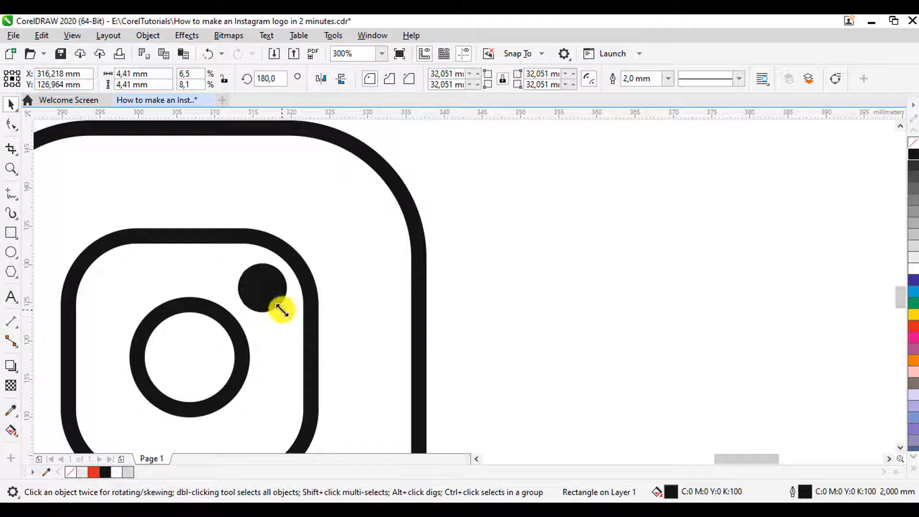
left_click_drag(282, 307, 279, 306)
scroll(280, 306, "down", 3)
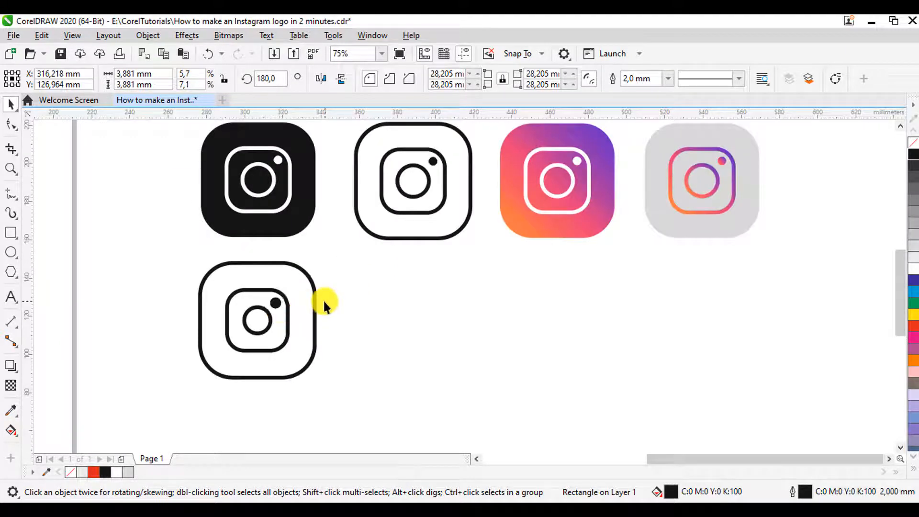
left_click(263, 365)
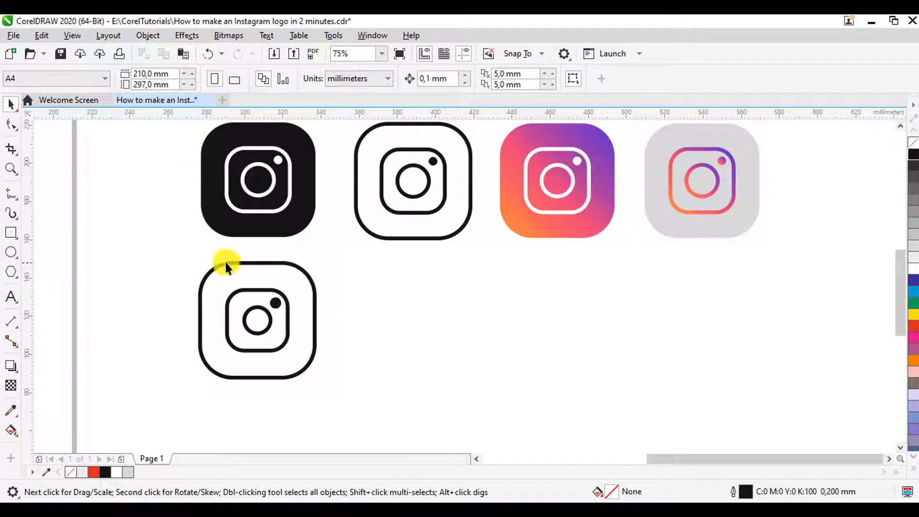
Fill the outer rounded square of the new logo with black.
left_click(298, 281)
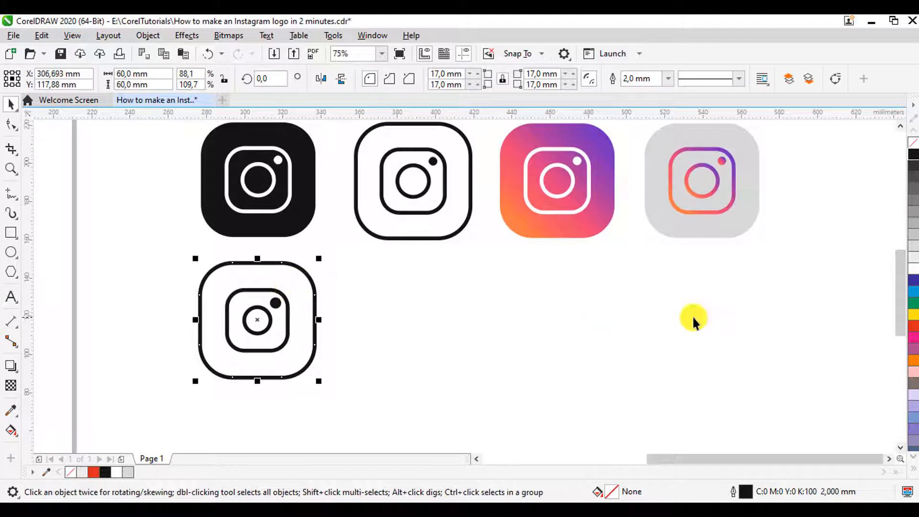
left_click(914, 155)
left_click(177, 275)
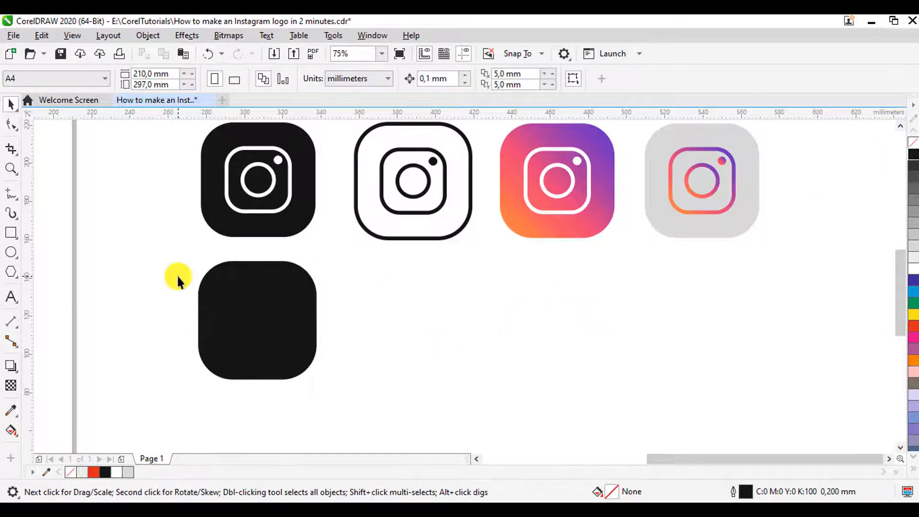
key("ctrl+z")
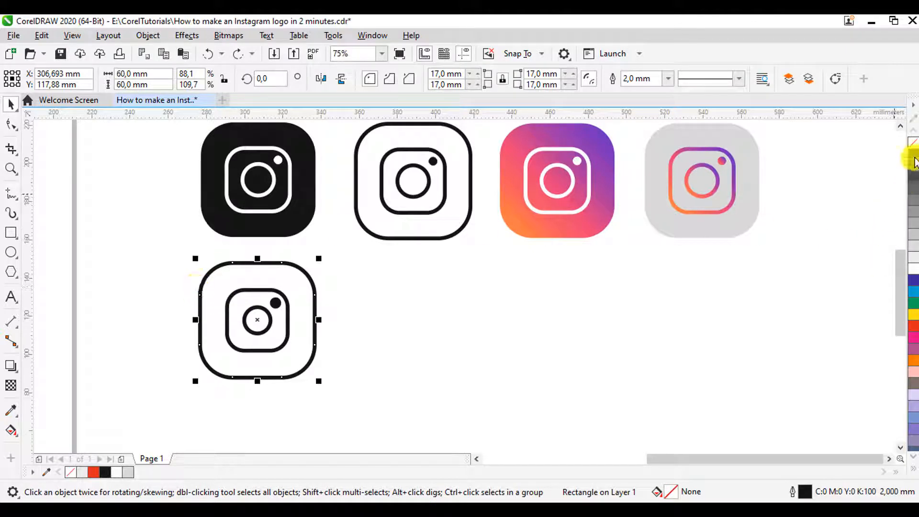
key("ctrl+shift+z")
Give the three inner shapes of the new logo white outlines and fill the small dot with white.
left_click_drag(146, 245, 346, 367)
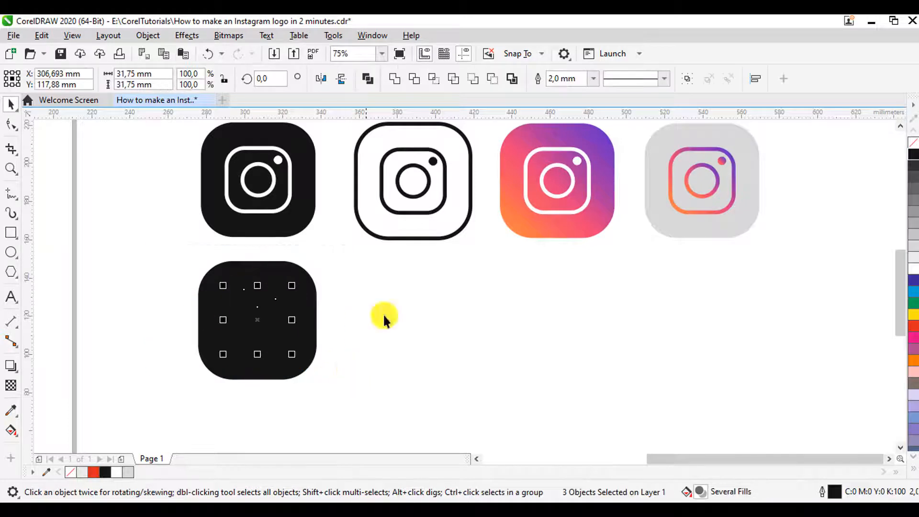
right_click(914, 268)
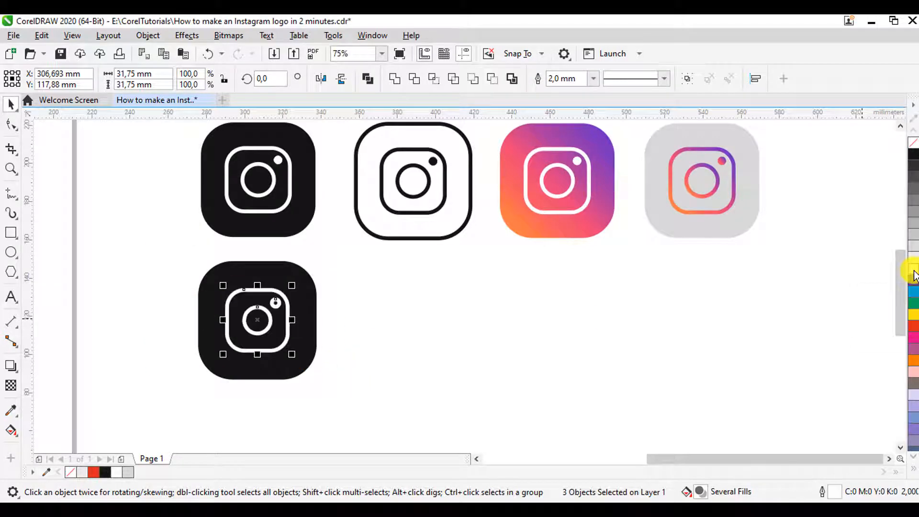
left_click(703, 276)
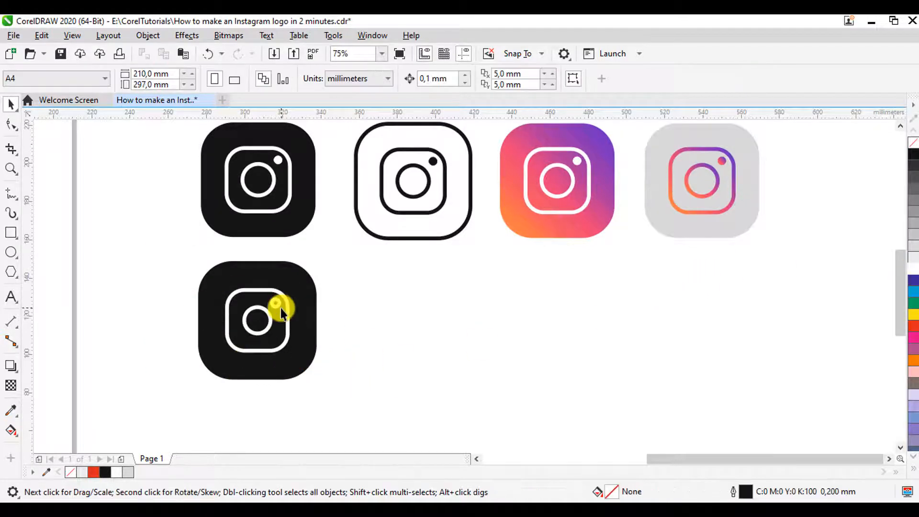
left_click(276, 306)
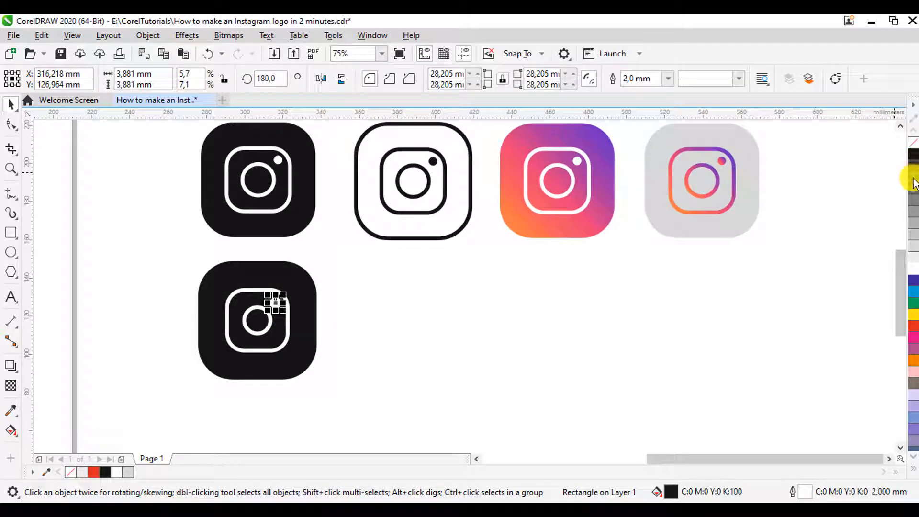
left_click(914, 267)
left_click(445, 357)
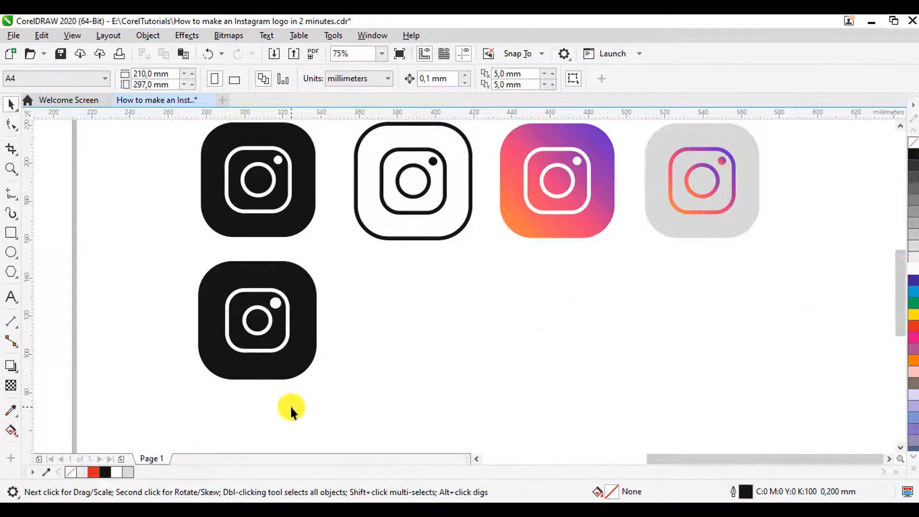
Duplicate the whole black-and-white logo to its right, beneath the outlined reference logo.
left_click_drag(171, 253, 354, 379)
left_click_drag(257, 322, 415, 330)
left_click(533, 325)
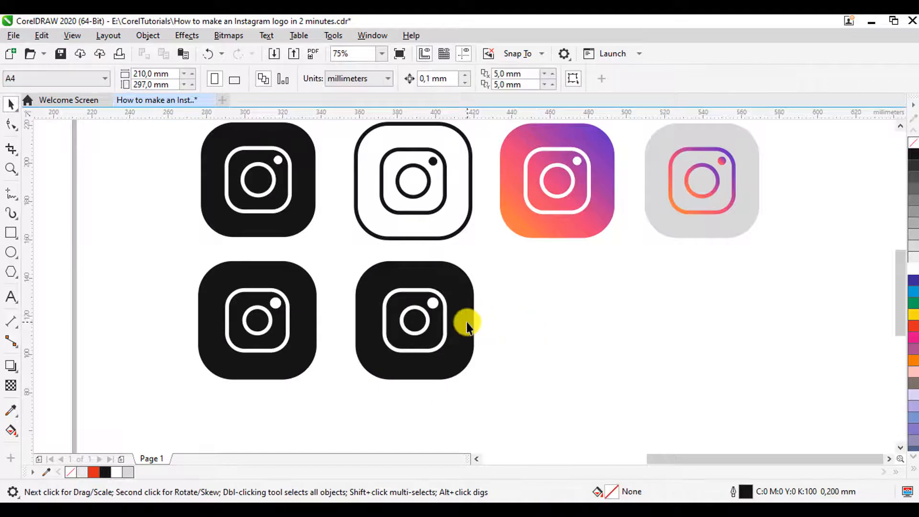
Give the three inner shapes of the second new logo black outlines and a white fill.
left_click_drag(353, 286, 488, 358)
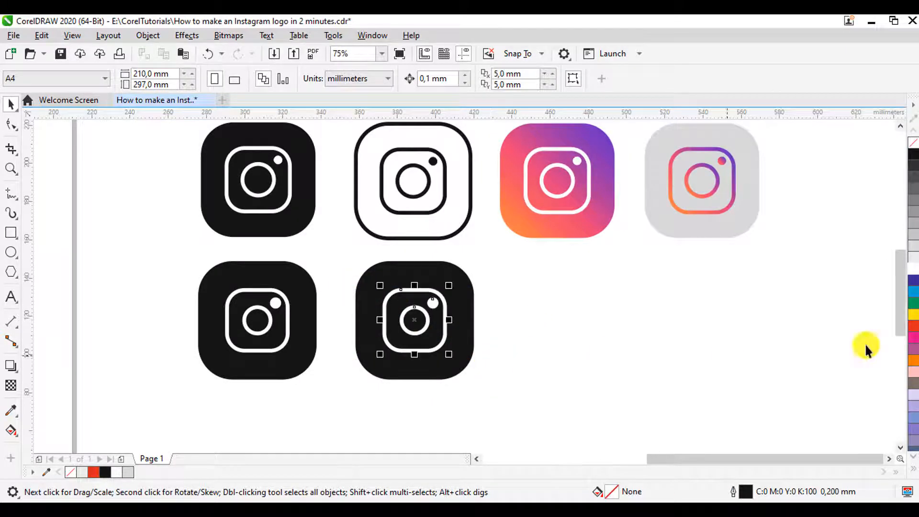
right_click(915, 155)
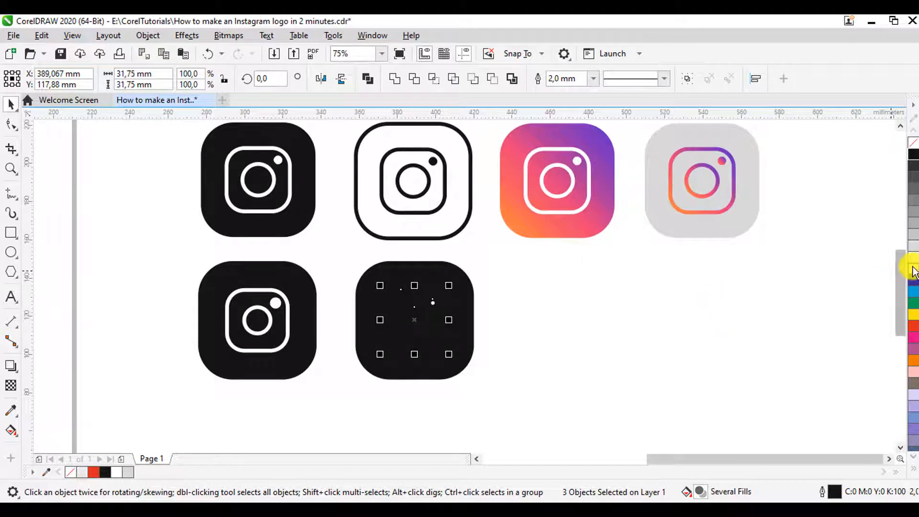
left_click(913, 267)
left_click(544, 325)
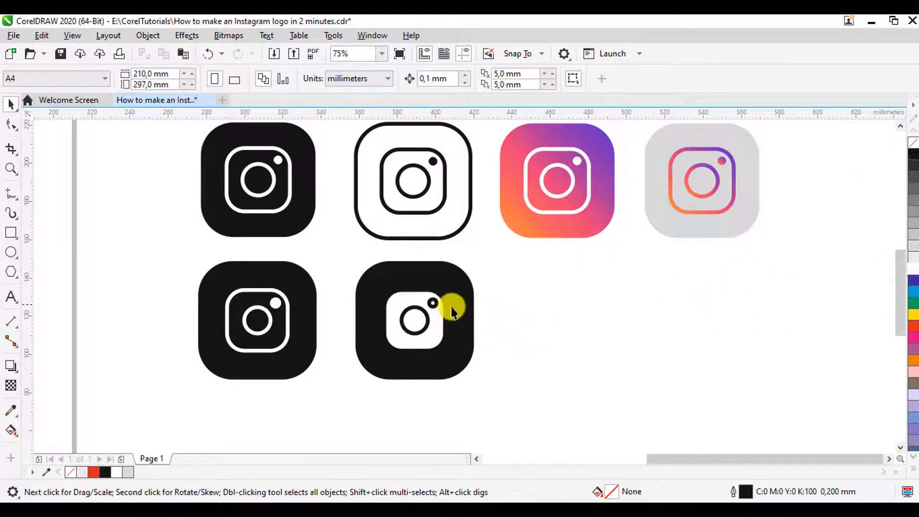
Fill the small dot of the second new logo with black.
left_click(433, 305)
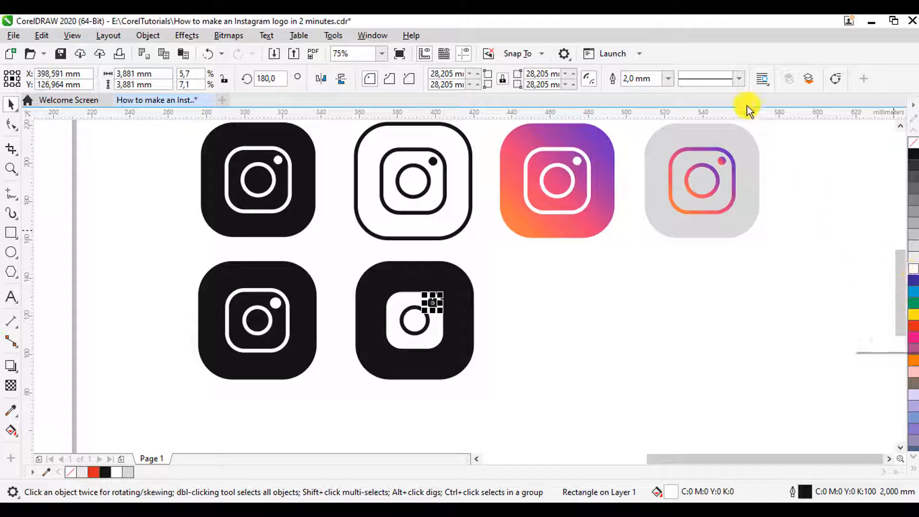
left_click(669, 78)
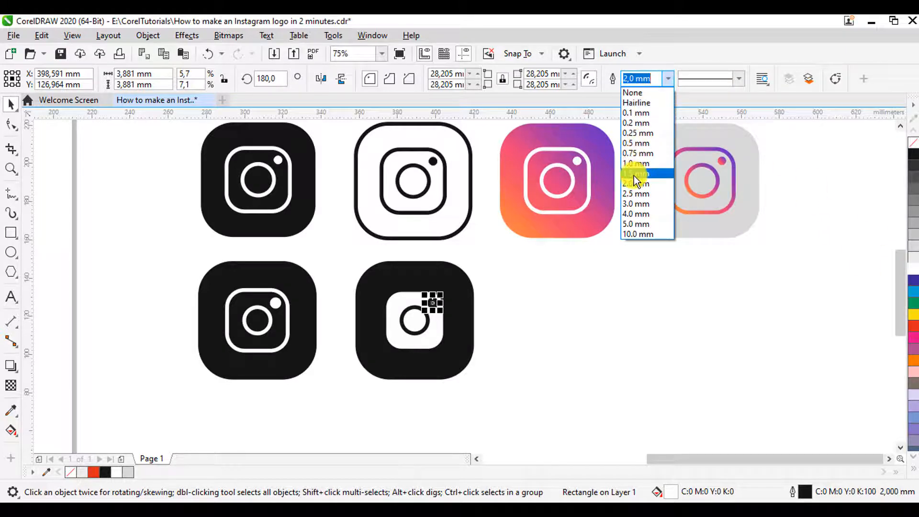
left_click(913, 155)
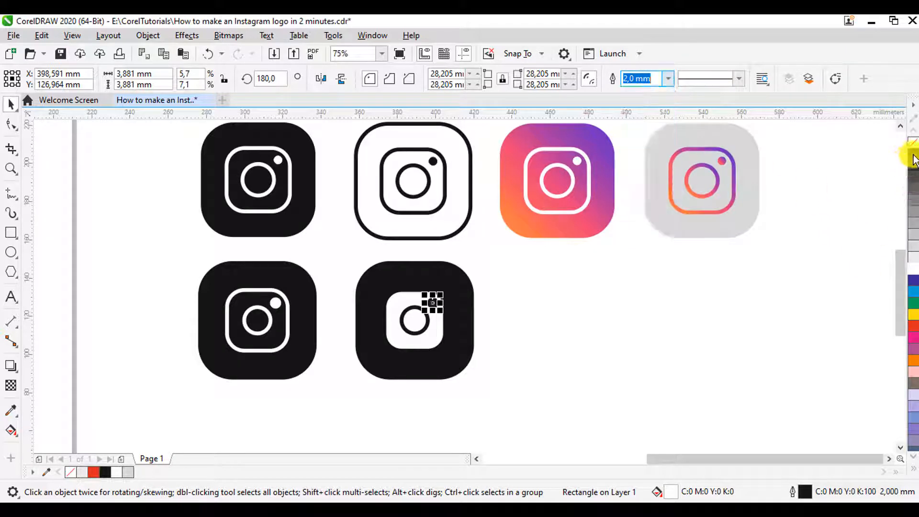
left_click(460, 386)
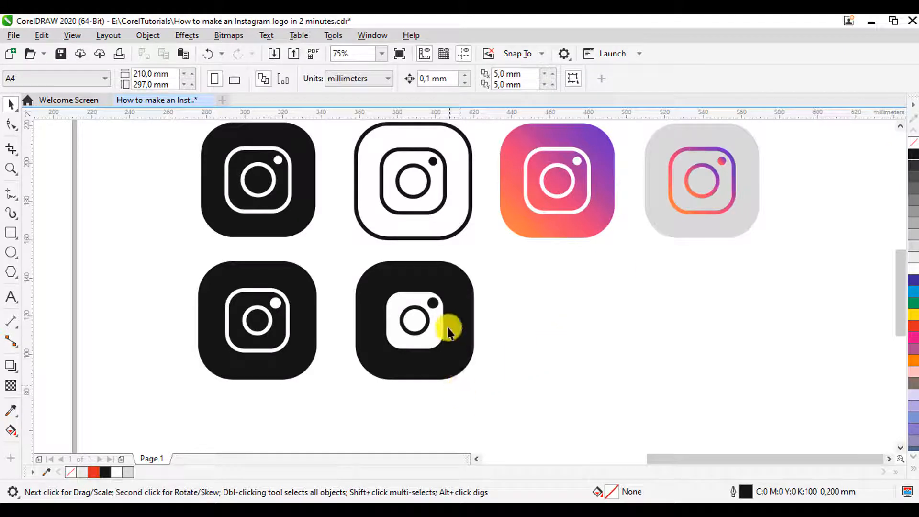
Fill the outer rounded square of the second new logo with white, keeping its black outline.
left_click(462, 305)
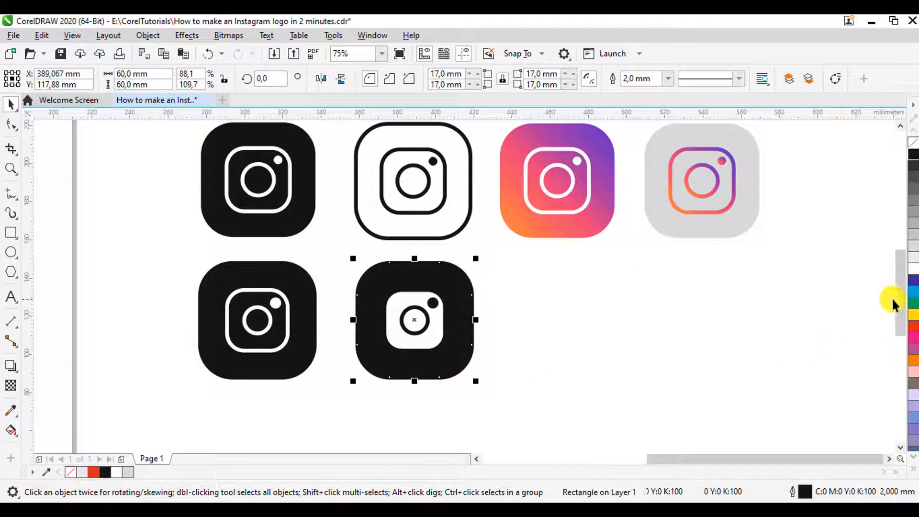
left_click(914, 269)
left_click(593, 320)
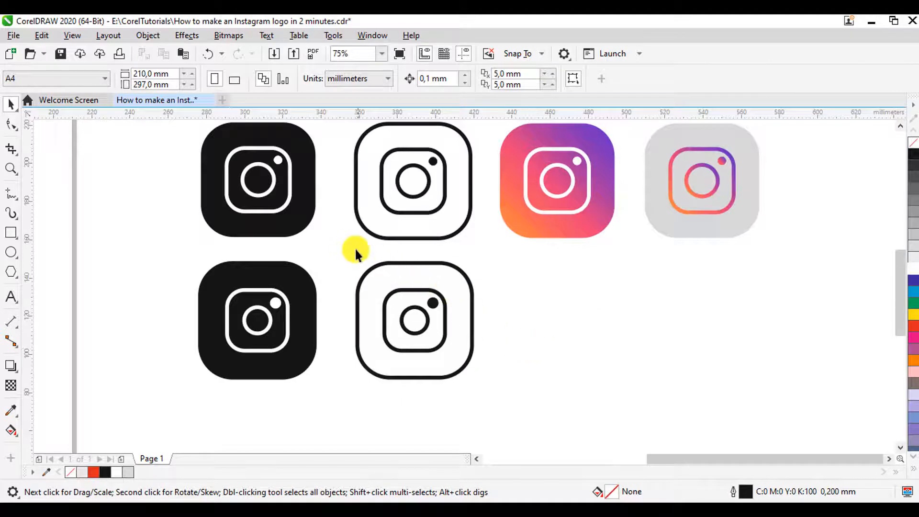
Duplicate the whole outlined logo to its right, beneath the gradient-filled reference logo.
left_click_drag(496, 391, 487, 387)
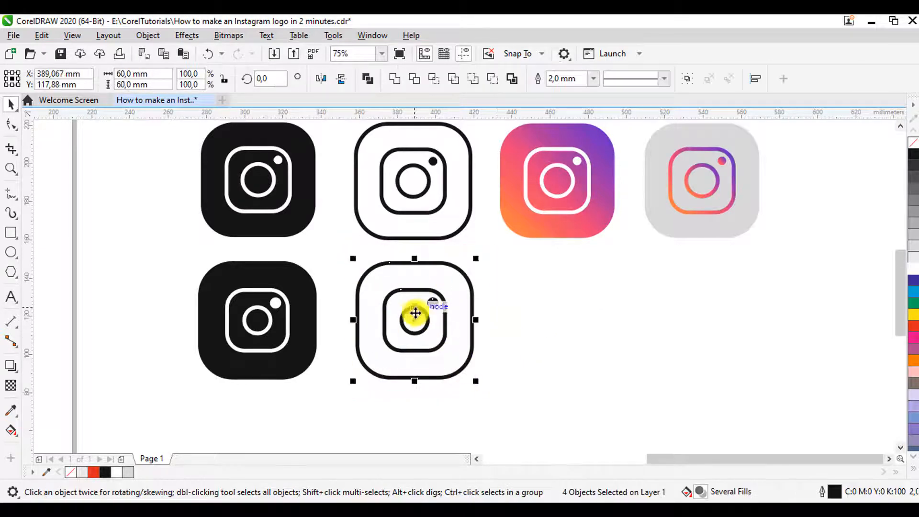
left_click_drag(413, 314, 562, 332)
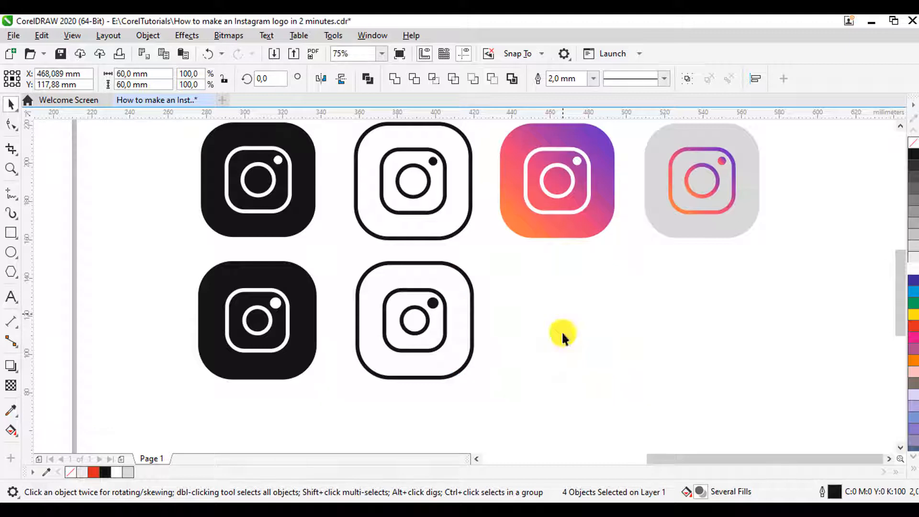
left_click(697, 342)
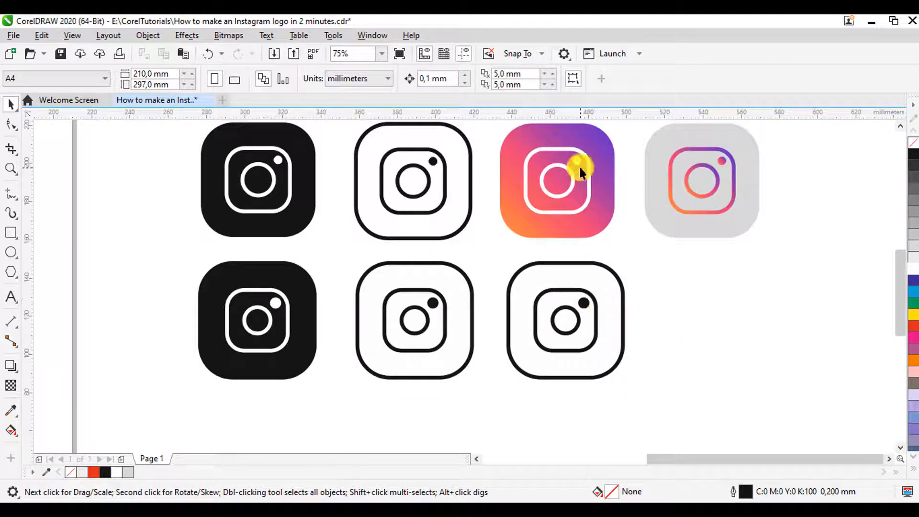
Give the three inner shapes of the third new logo 10% black outlines and fill its small dot with white.
left_click_drag(489, 277, 620, 360)
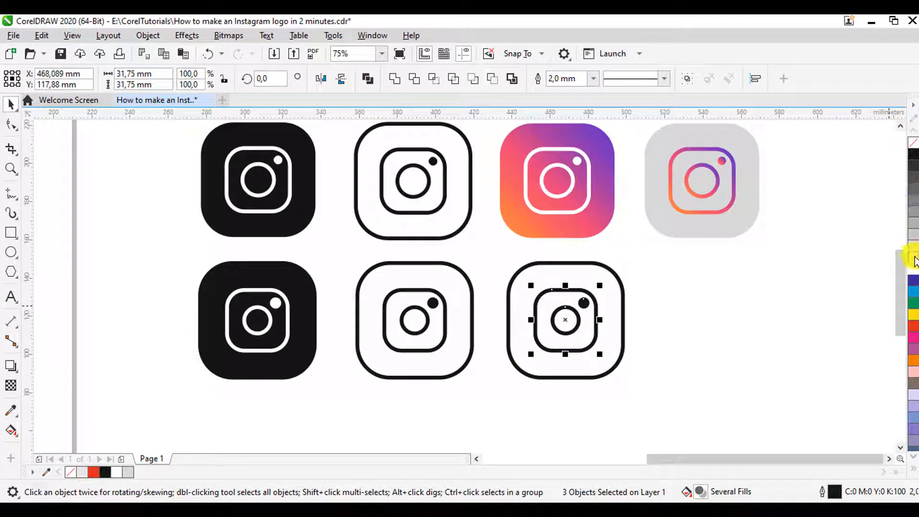
right_click(914, 259)
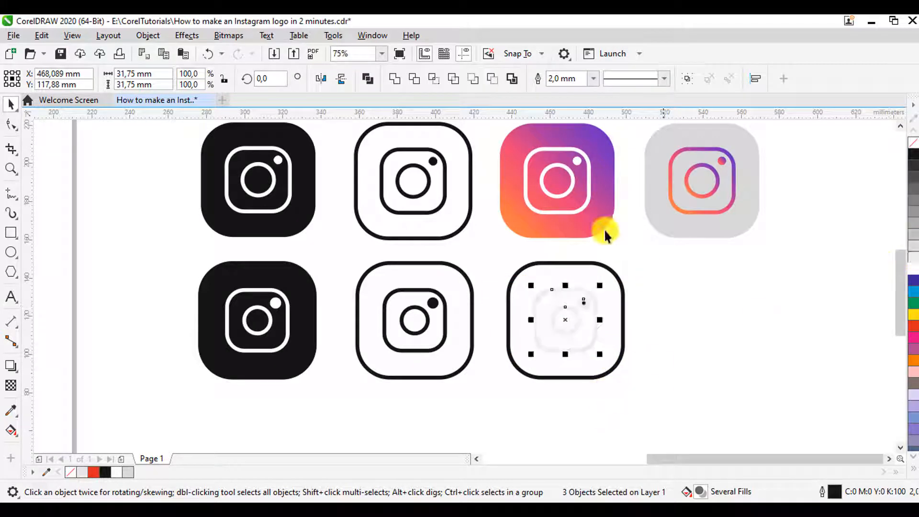
left_click(641, 305)
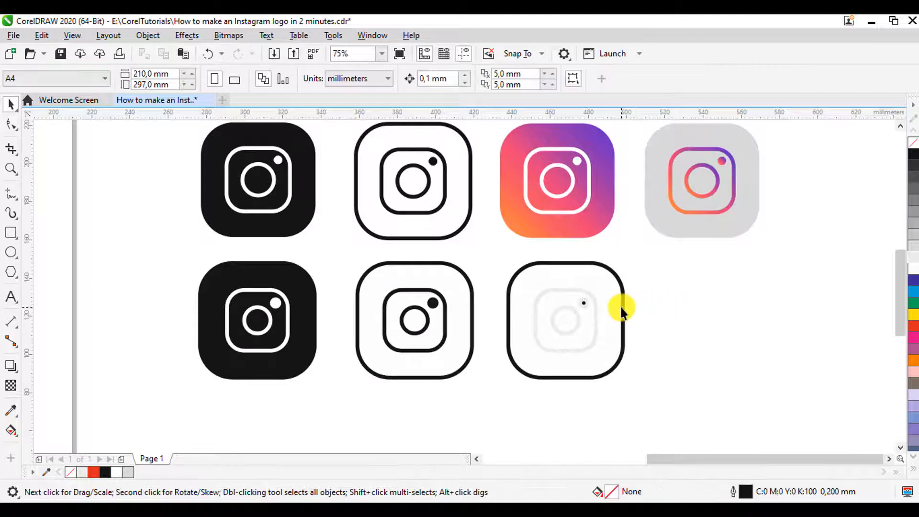
left_click(584, 301)
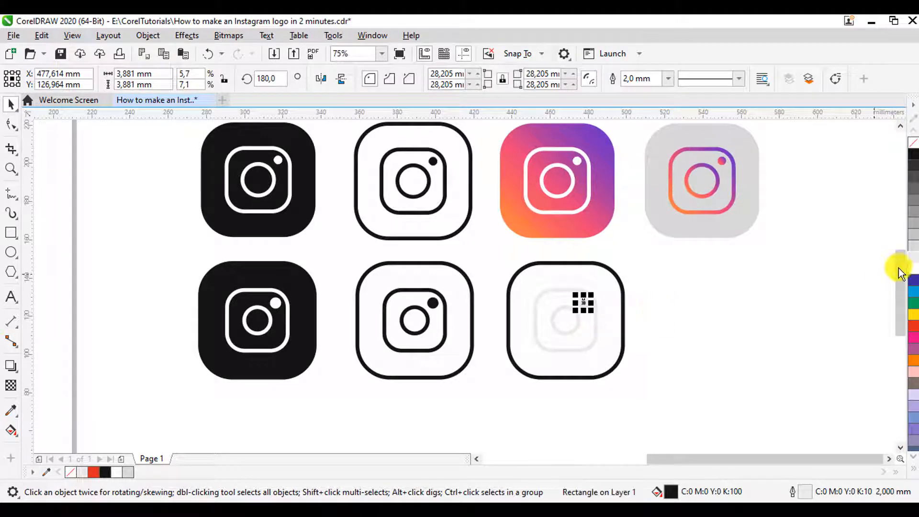
left_click(762, 278)
Apply a linear fountain fill to the third logo's outer rounded square, running diagonally from its upper-right to its lower-left corner.
left_click(622, 313)
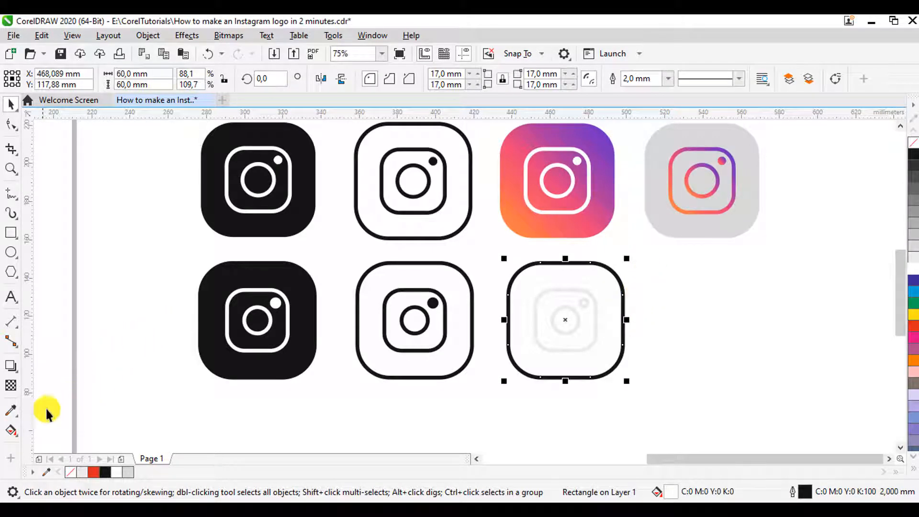
left_click(11, 432)
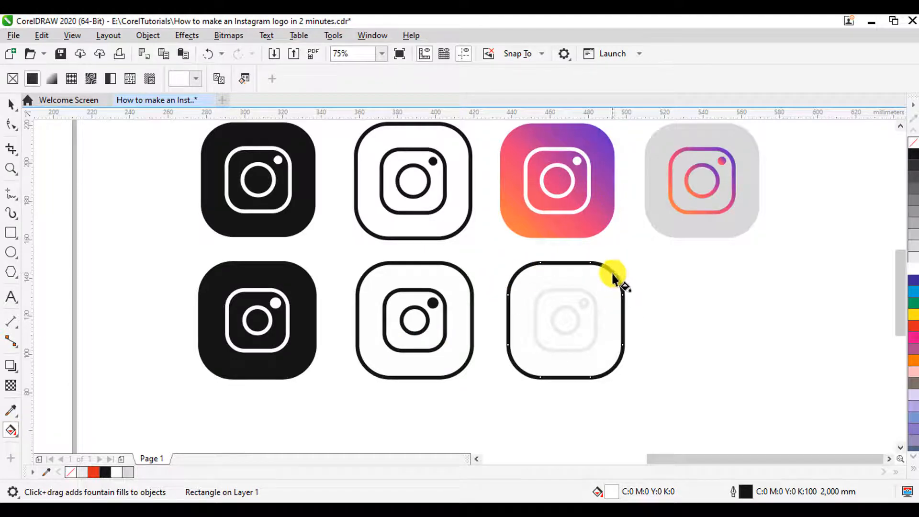
left_click_drag(613, 273, 514, 370)
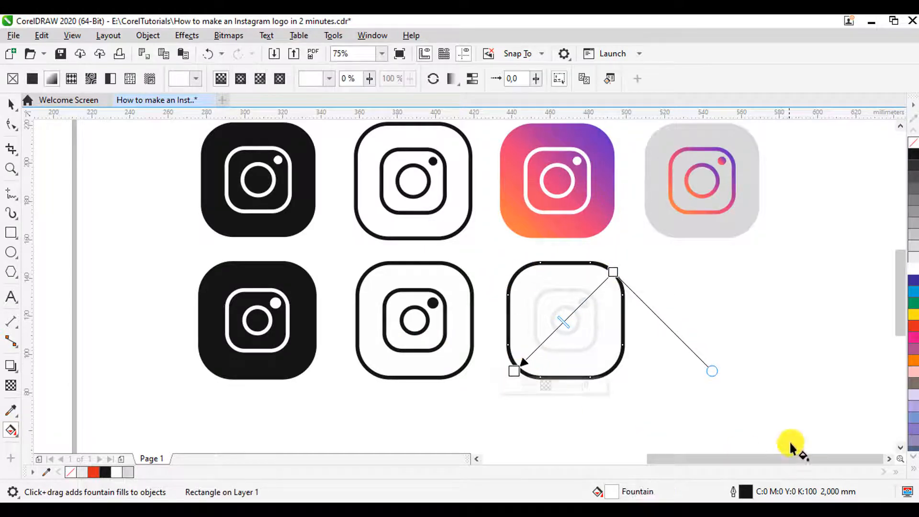
Set the gradient's start colour to the purple sampled from the upper-right corner of the gradient reference logo.
left_click(613, 273)
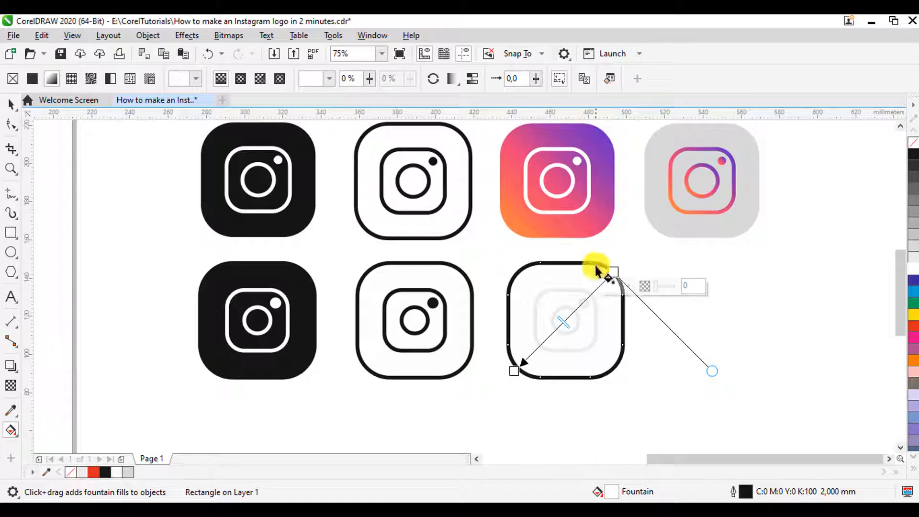
left_click(609, 284)
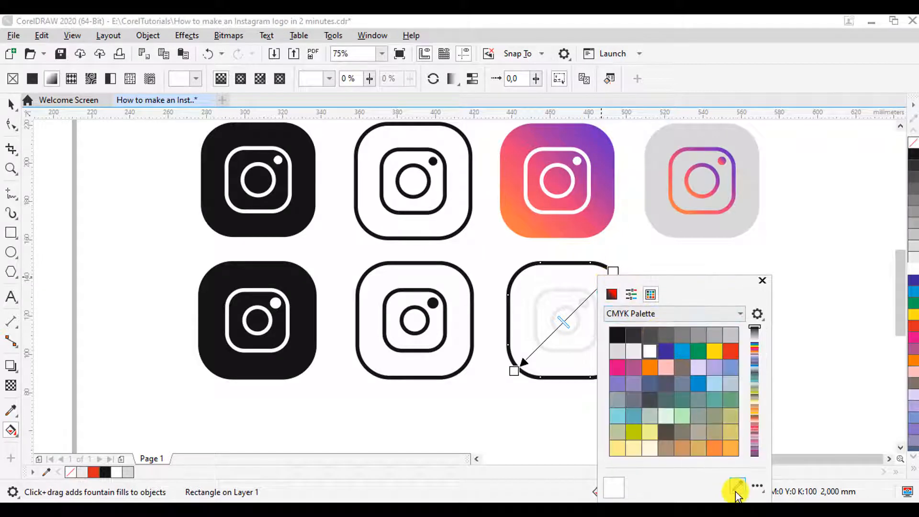
left_click(737, 486)
left_click(605, 136)
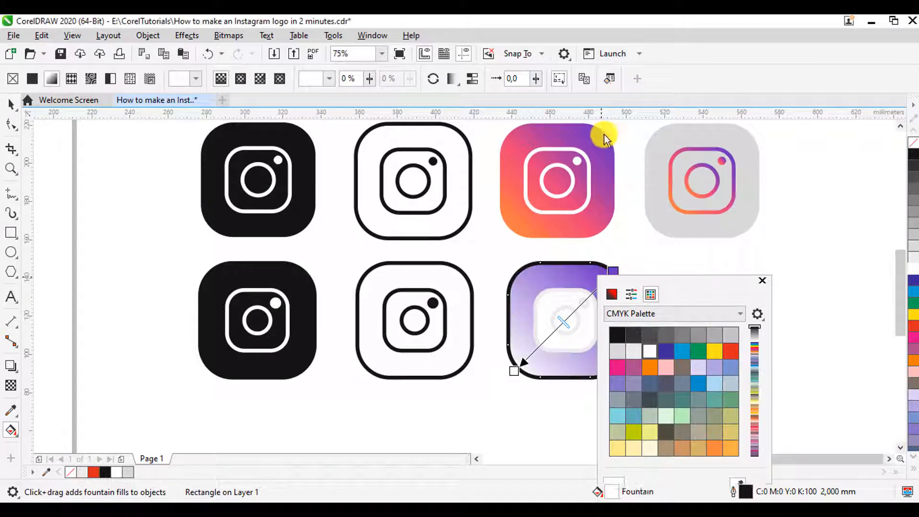
left_click_drag(680, 278, 749, 203)
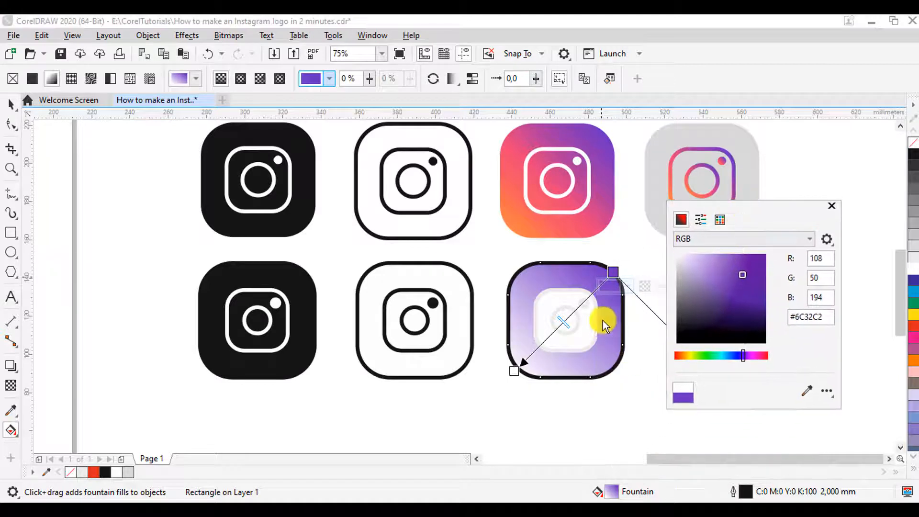
Add a gradient colour node at 20% and sample its violet from the upper part of the gradient reference logo.
left_click(594, 292)
double_click(593, 292)
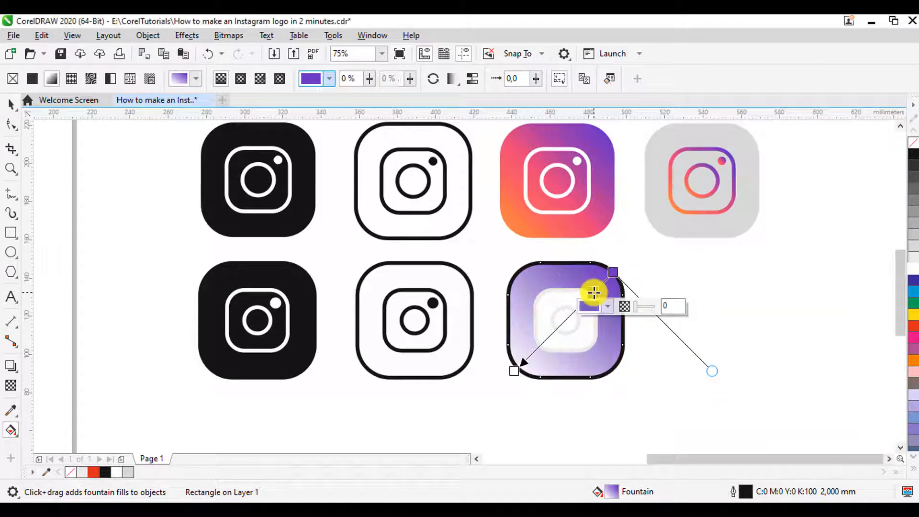
left_click(593, 307)
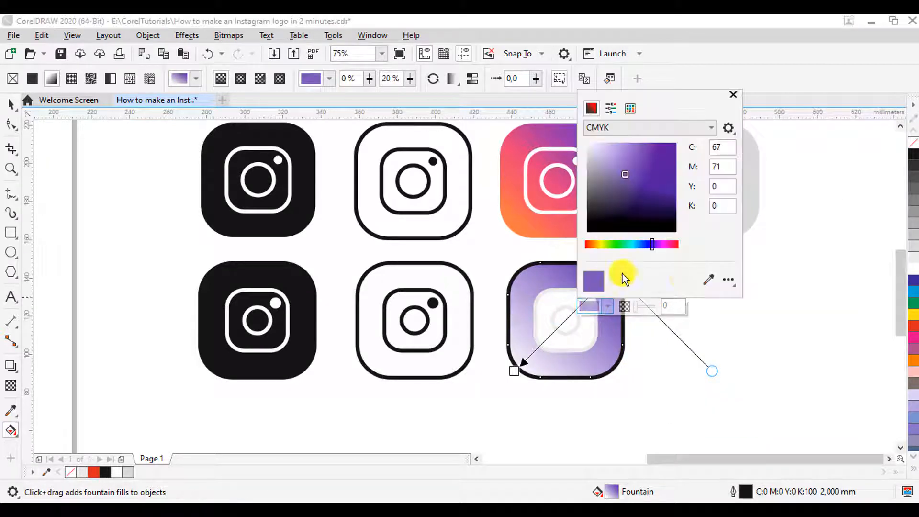
left_click(703, 282)
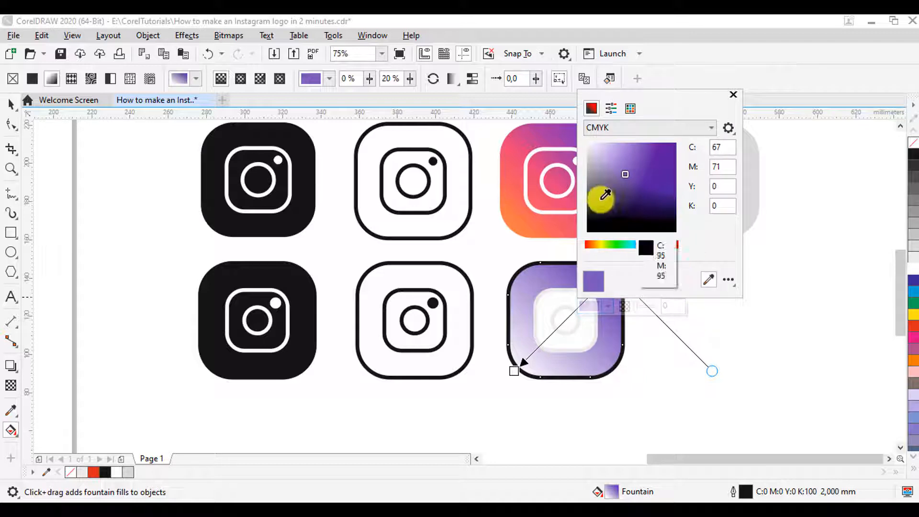
left_click(576, 139)
Add a gradient colour node at 38% and sample its pink from the upper-left area of the gradient reference logo.
left_click(575, 309)
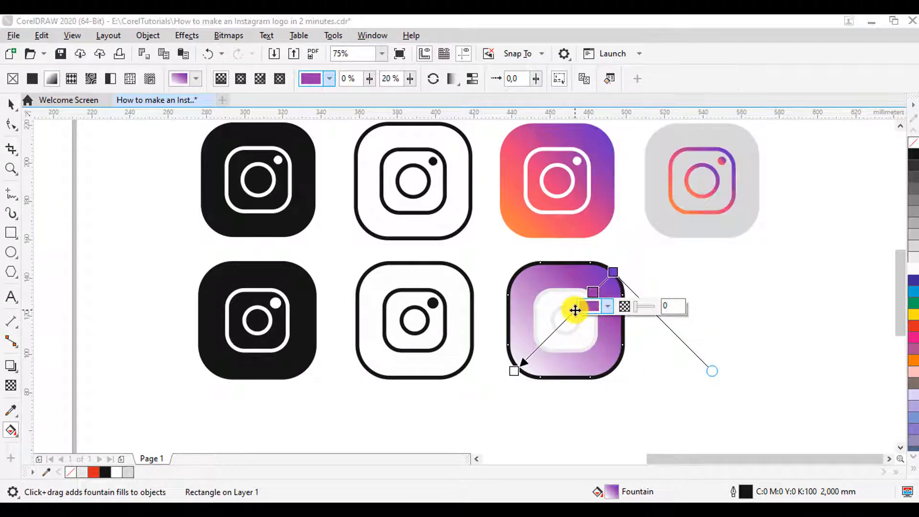
double_click(575, 309)
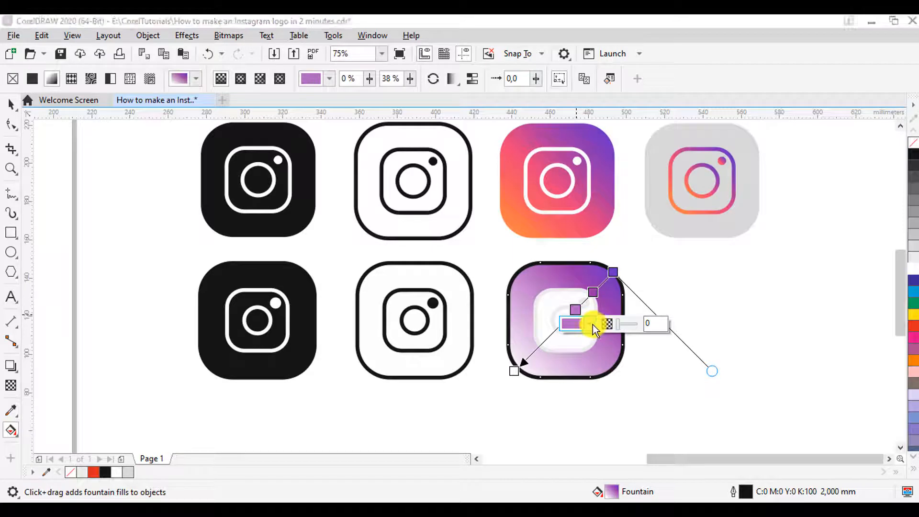
left_click(593, 325)
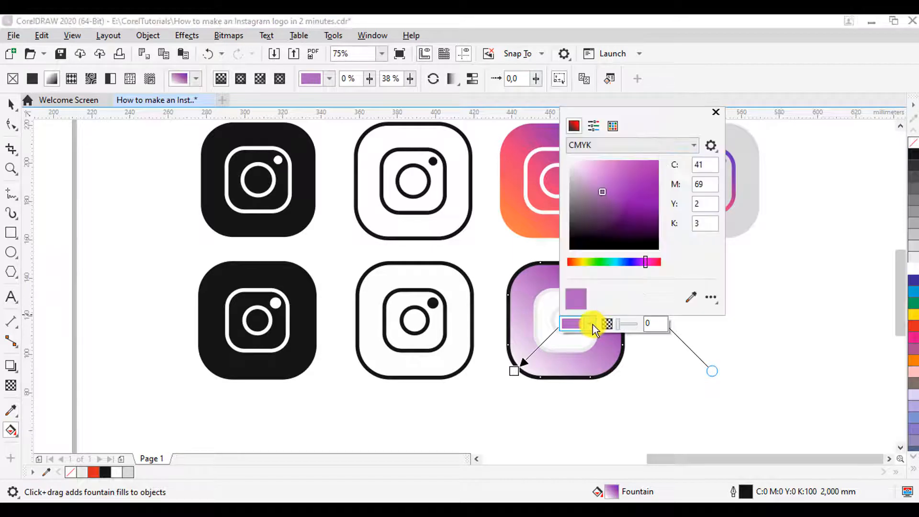
left_click(692, 298)
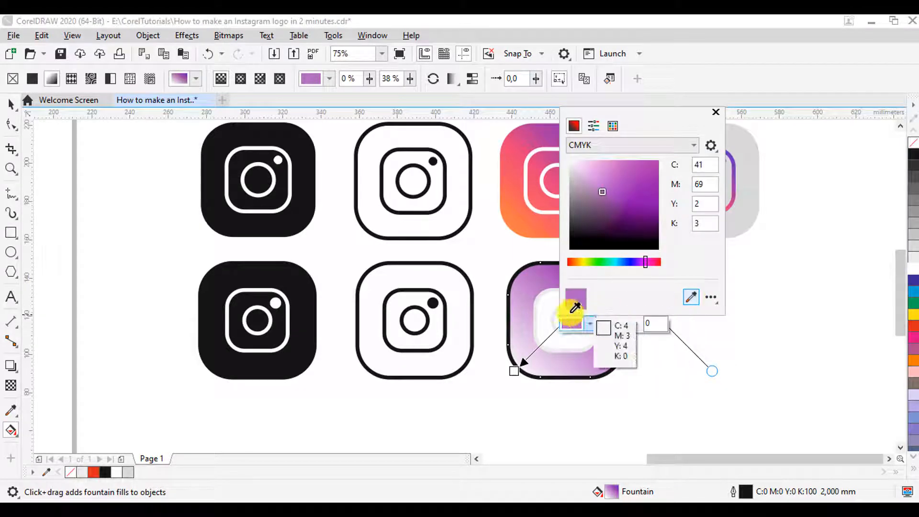
left_click(519, 161)
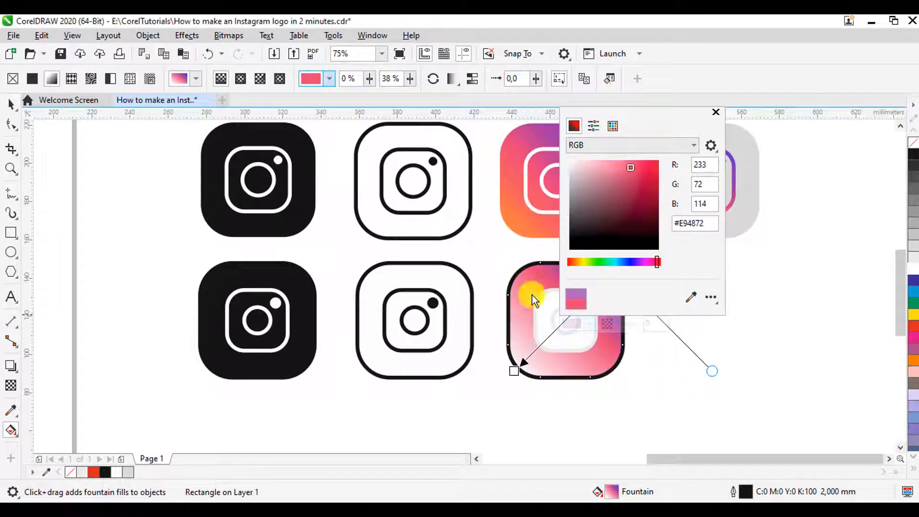
Add a gradient colour node at 60% and sample its coral red from the left side of the gradient reference logo.
left_click(554, 331)
left_click(554, 332)
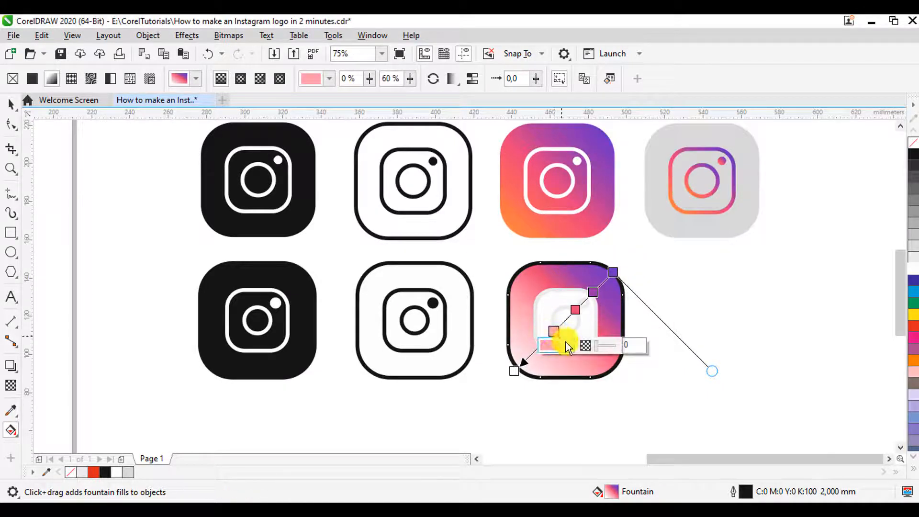
left_click(568, 346)
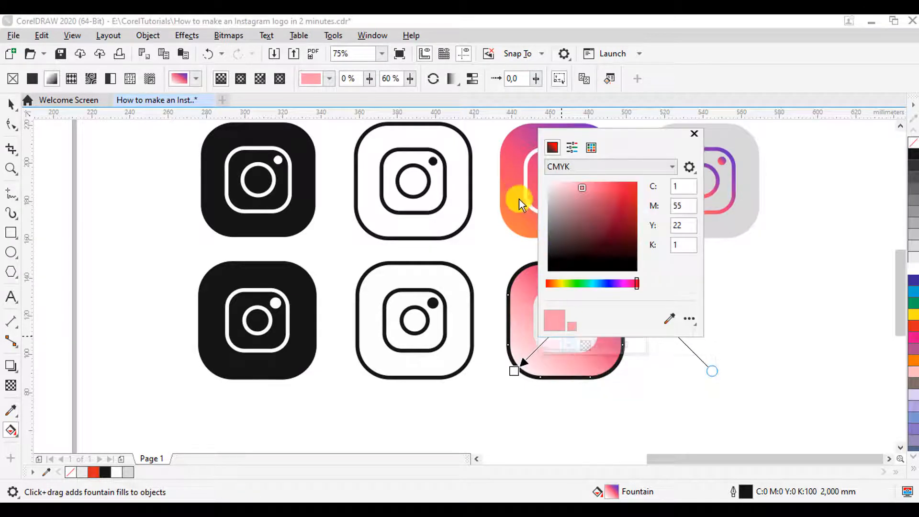
left_click_drag(628, 142, 779, 177)
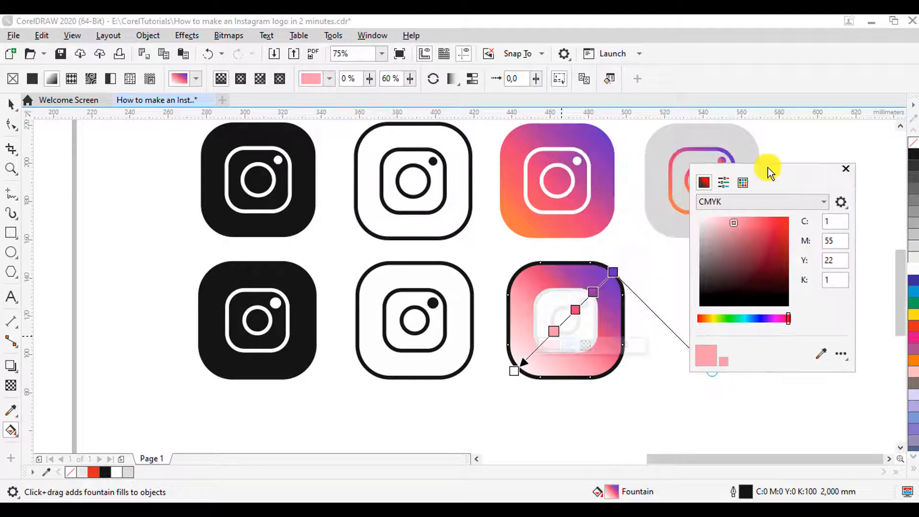
left_click(820, 353)
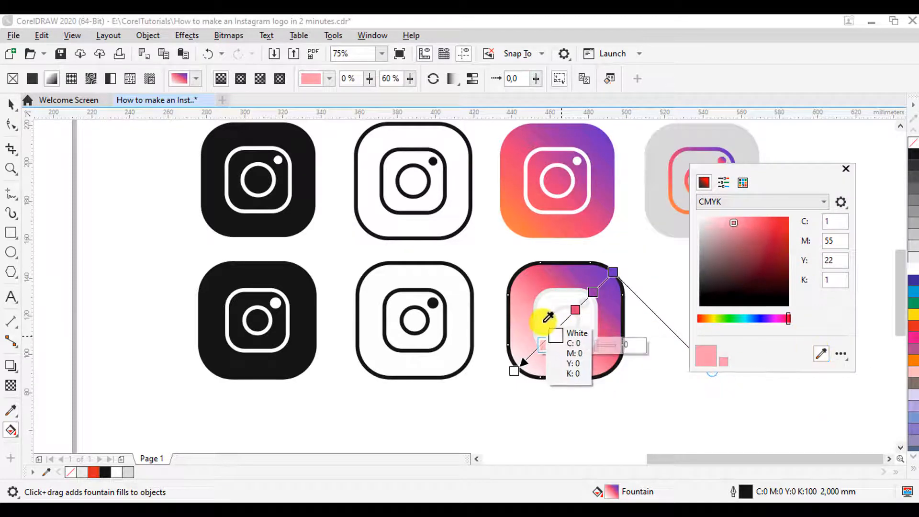
left_click(522, 182)
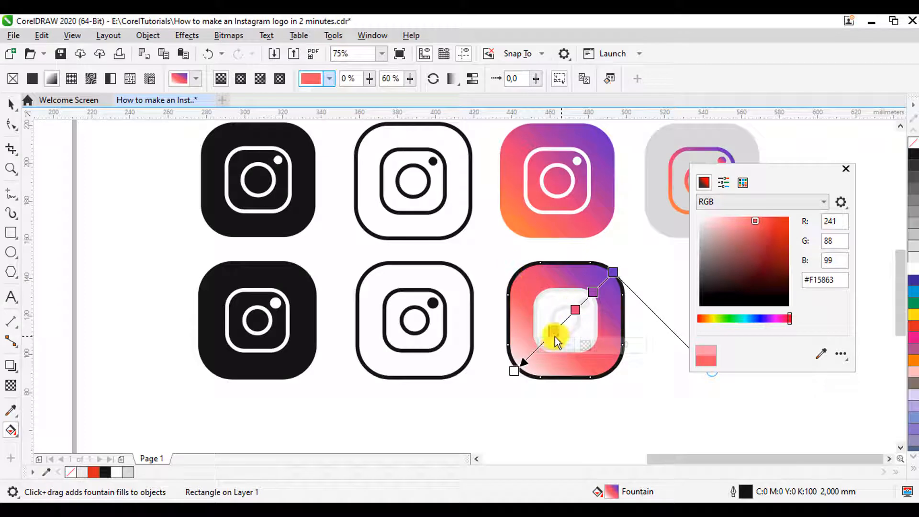
Add a gradient colour node at 74% and sample its orange-coral from the lower-left area of the gradient reference logo.
left_click(535, 349)
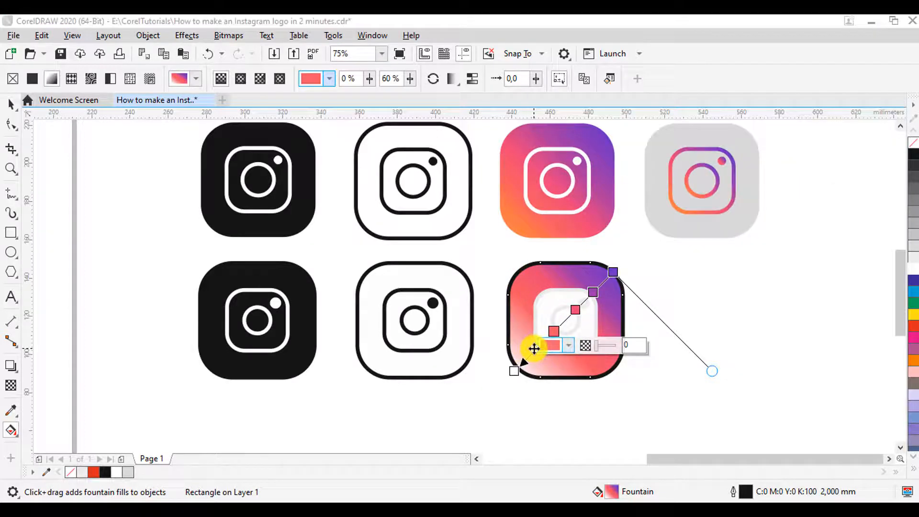
double_click(535, 348)
left_click_drag(536, 349, 544, 344)
left_click(555, 359)
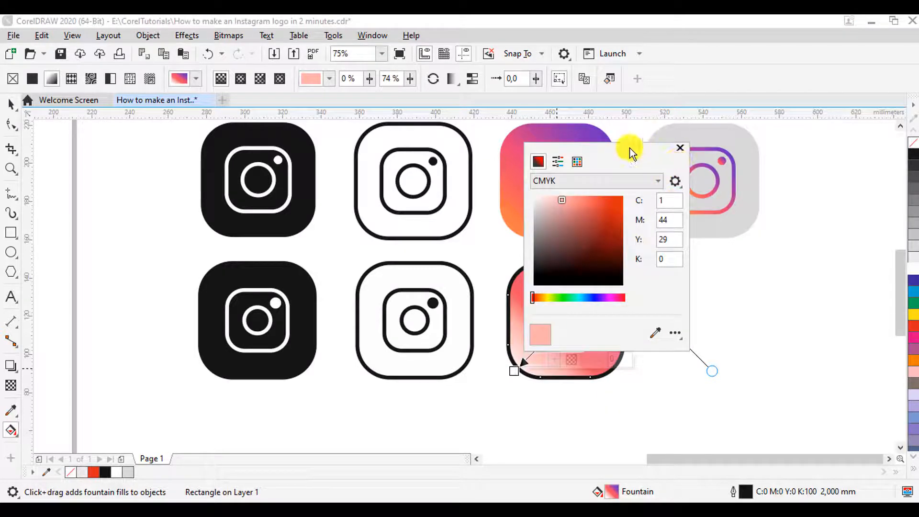
left_click_drag(632, 153, 719, 170)
left_click(744, 352)
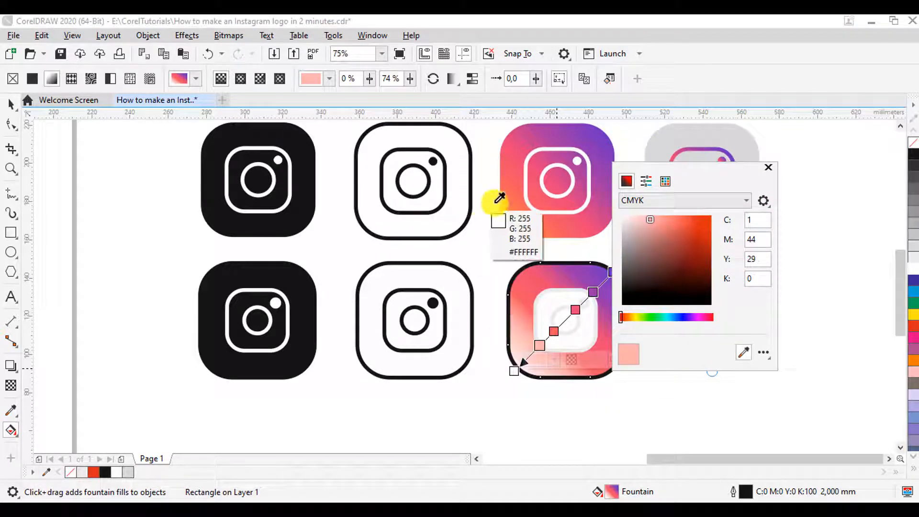
left_click(515, 370)
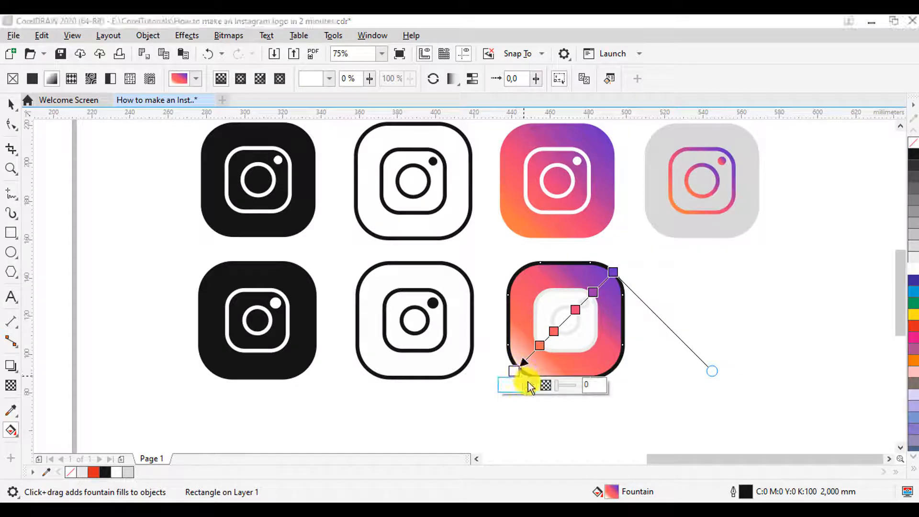
left_click(526, 382)
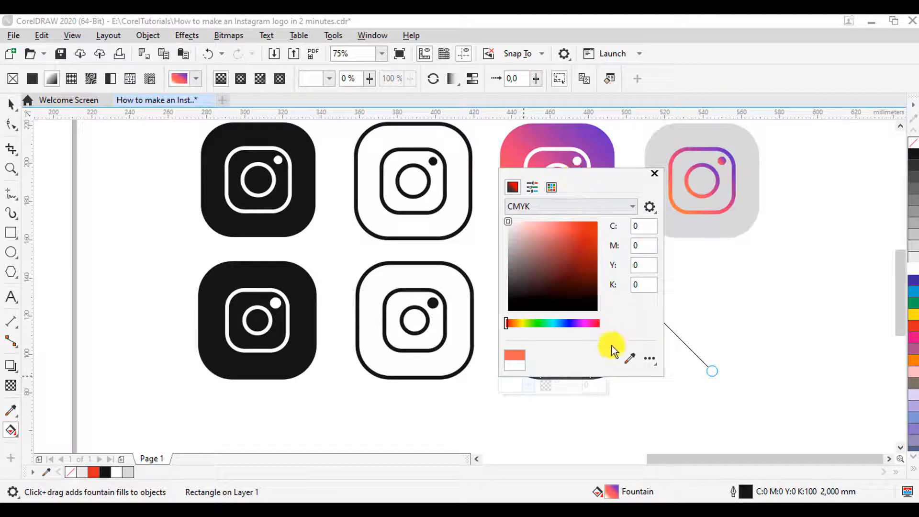
left_click(629, 359)
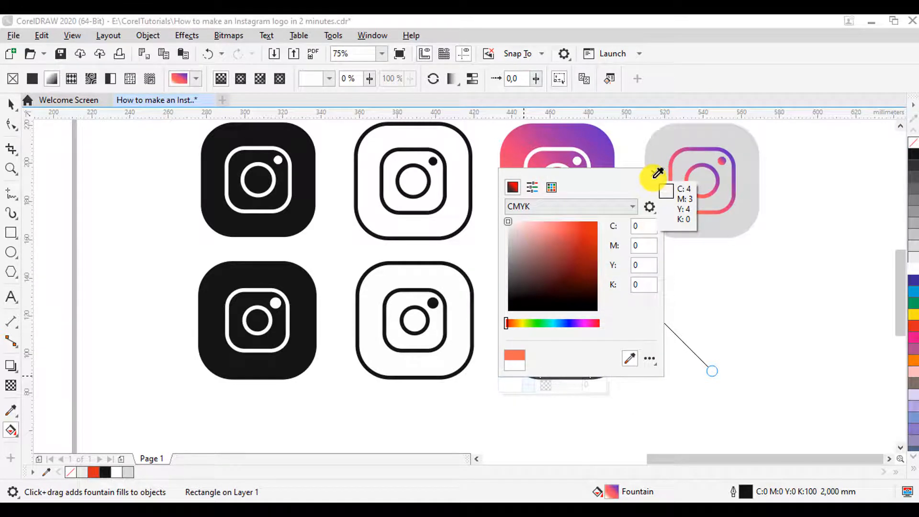
left_click_drag(599, 172, 746, 198)
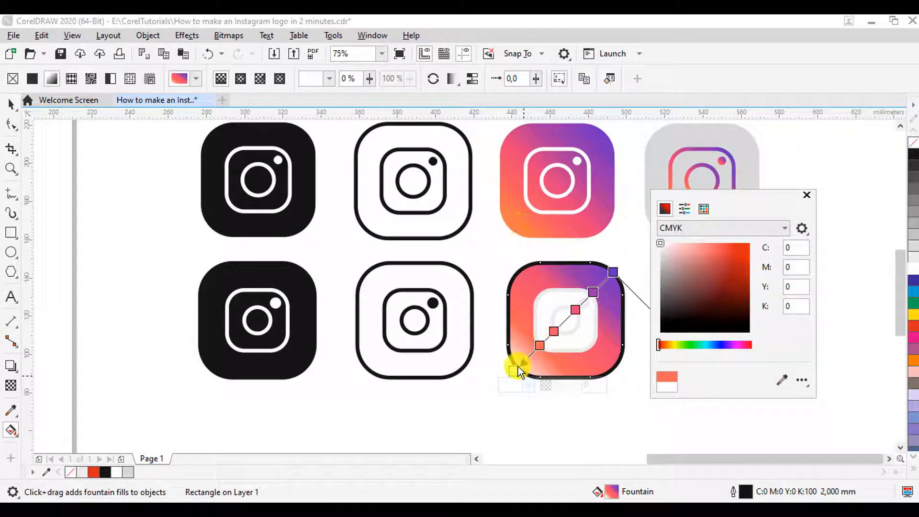
Set the gradient's end colour to the orange sampled from the lower-left corner of the gradient reference logo.
left_click(513, 371)
left_click(512, 385)
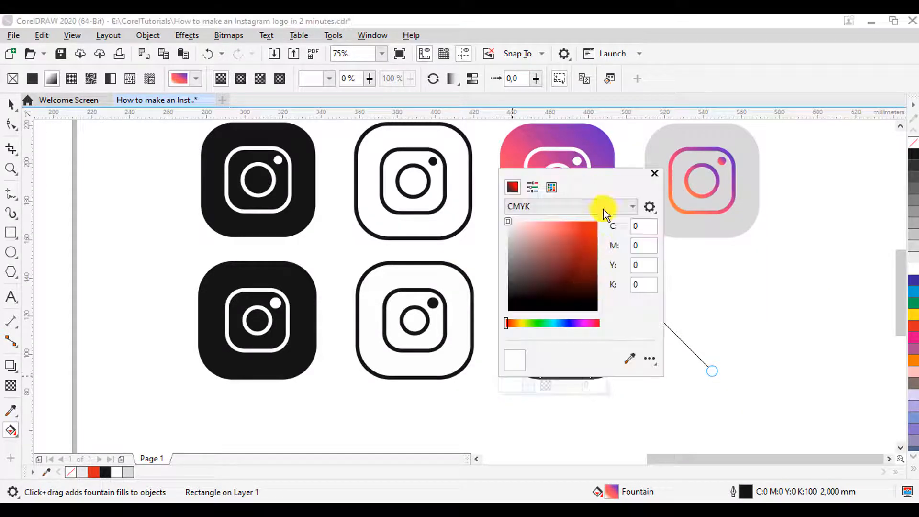
left_click_drag(598, 177, 723, 206)
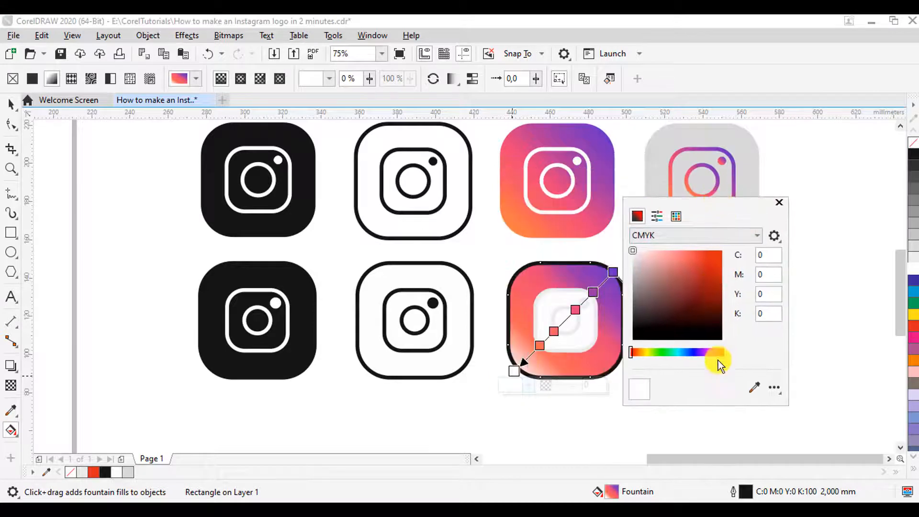
left_click(751, 389)
left_click(527, 235)
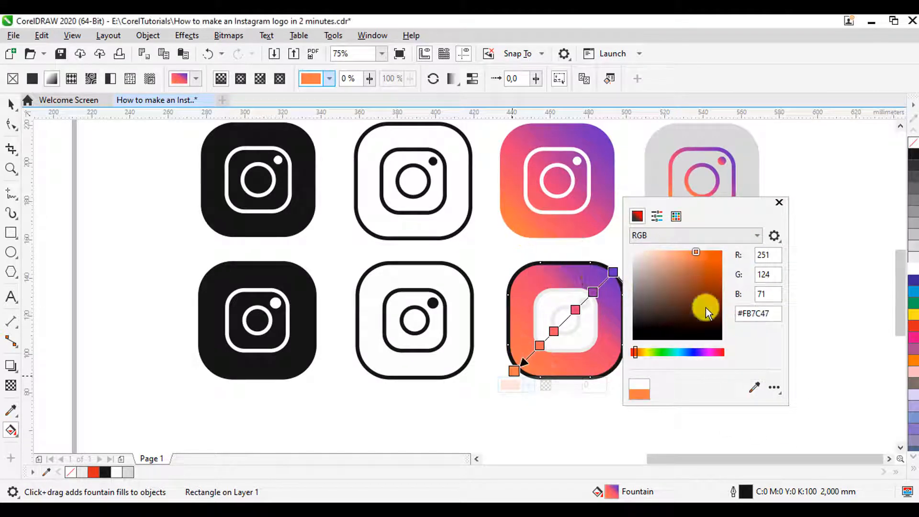
left_click(781, 202)
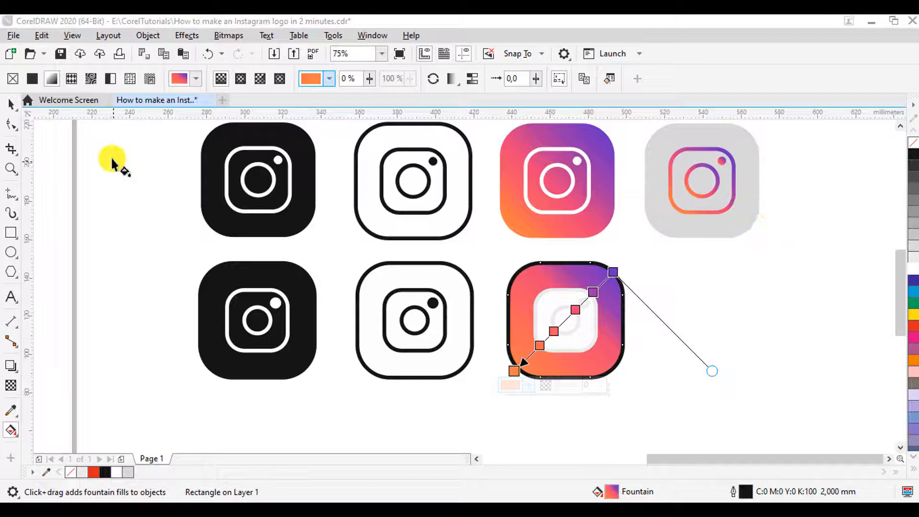
Remove the outline from the third logo's outer rounded square.
left_click(9, 104)
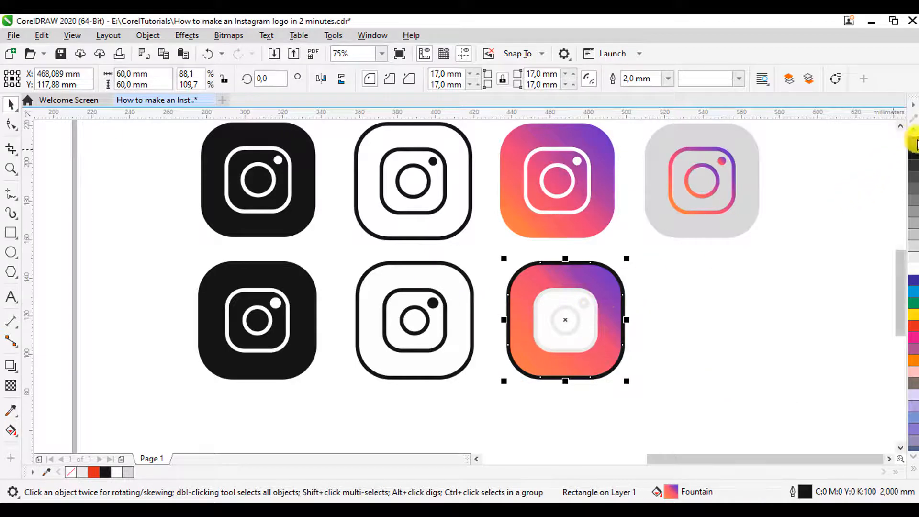
right_click(914, 144)
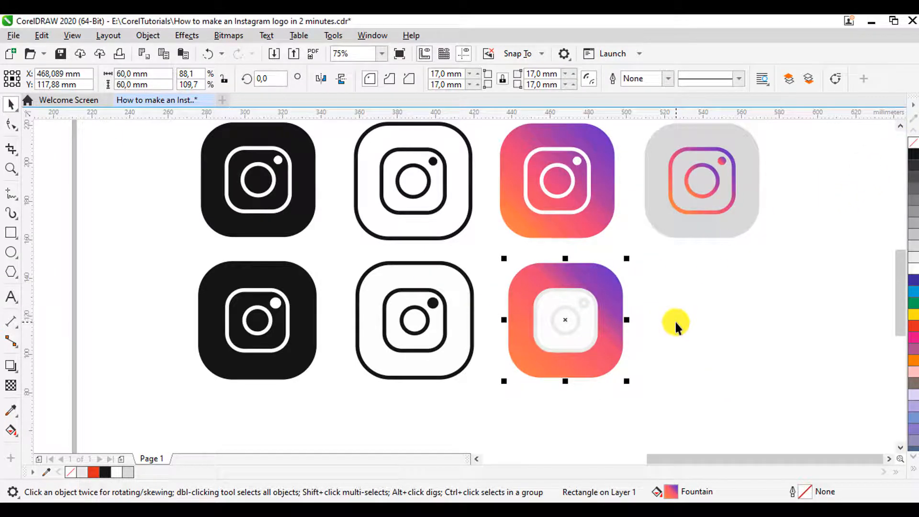
left_click(675, 320)
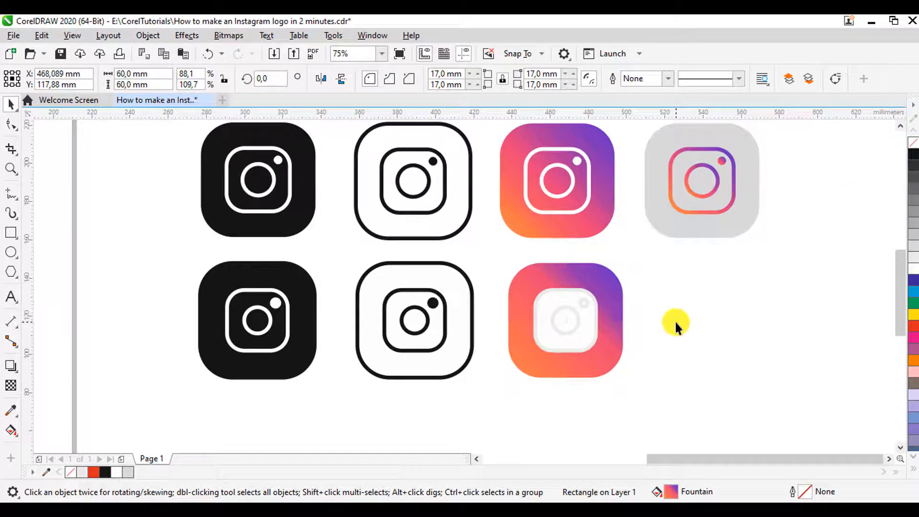
Remove the fill from the third logo's inner rounded square and from its lens circle.
left_click(581, 328)
left_click(914, 142)
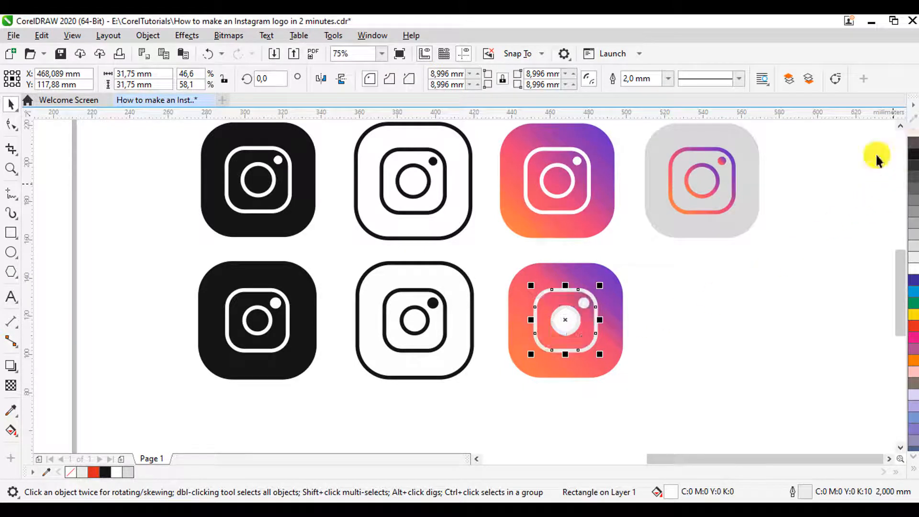
left_click(565, 319)
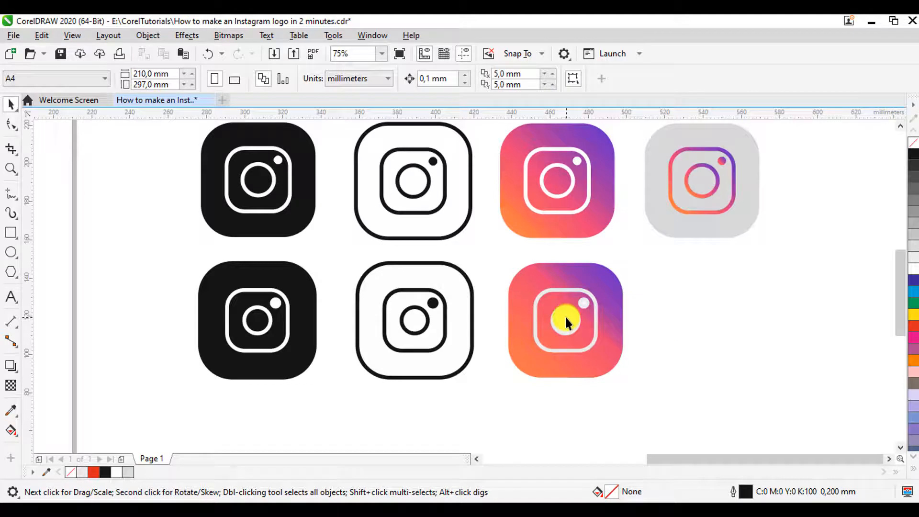
left_click(913, 144)
Duplicate the black-outlined second logo and place the copy beside the gradient logo as the fourth logo.
left_click(631, 389)
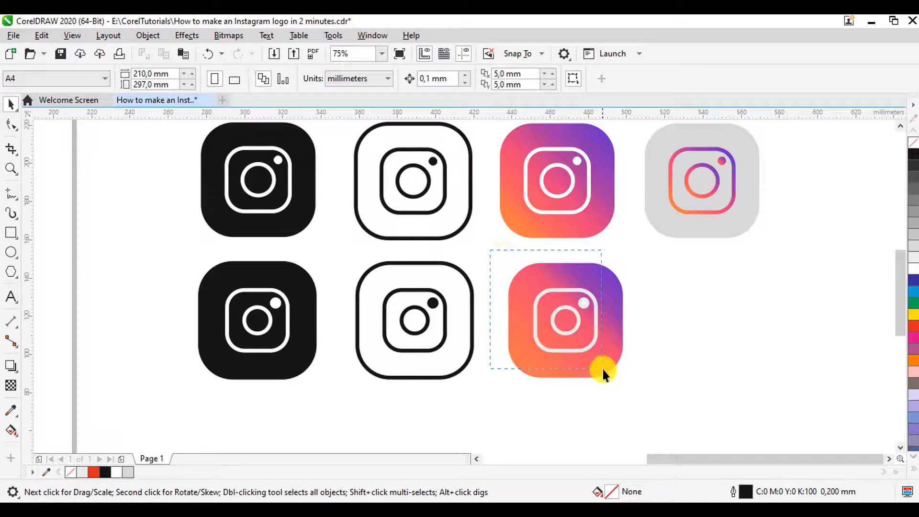
left_click_drag(631, 387, 631, 387)
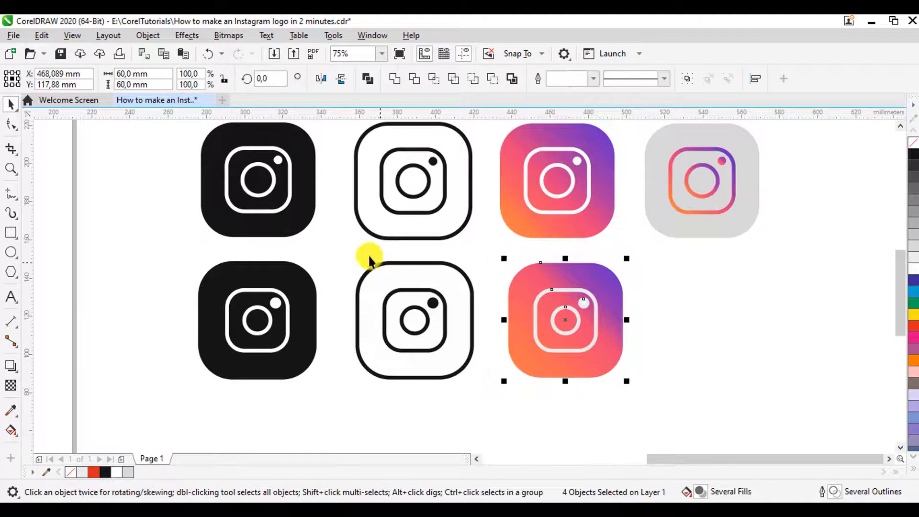
left_click_drag(353, 256, 482, 392)
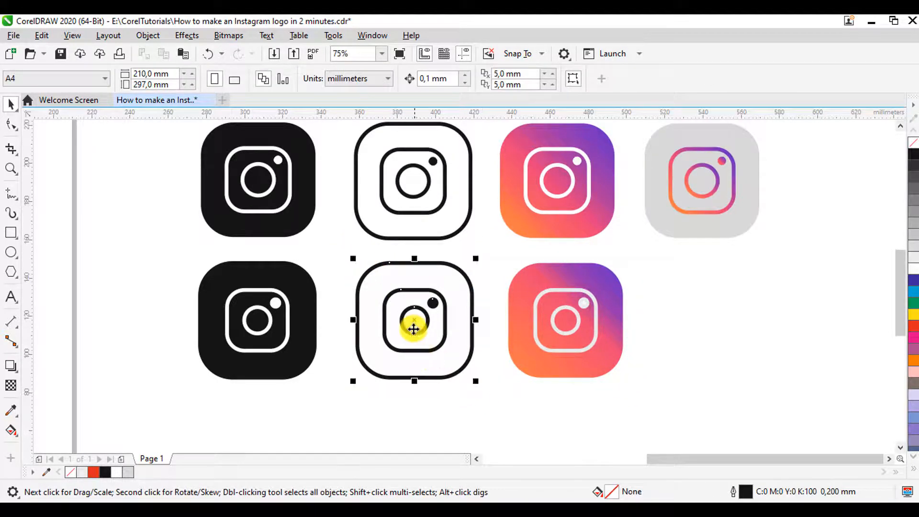
left_click_drag(418, 330, 708, 343)
left_click(800, 289)
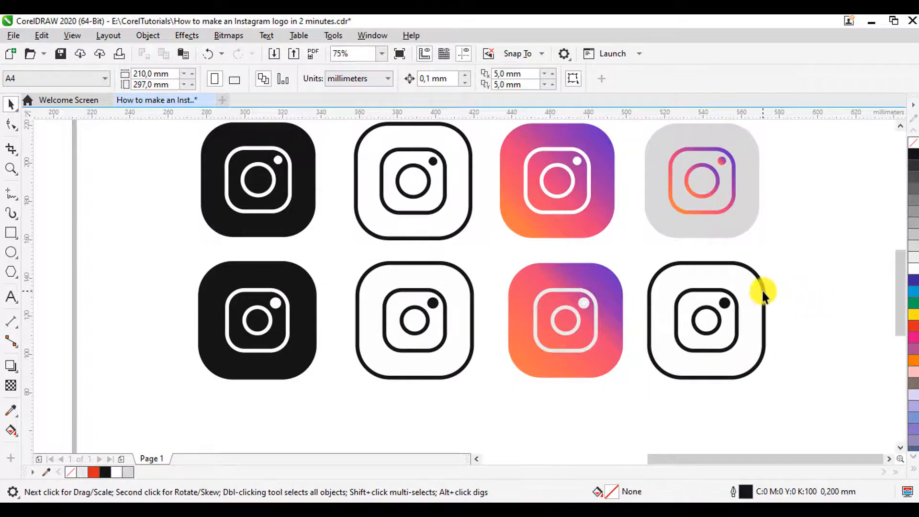
Fill the fourth logo's outer rounded square with 10% black and remove its outline.
left_click(762, 289)
left_click(913, 258)
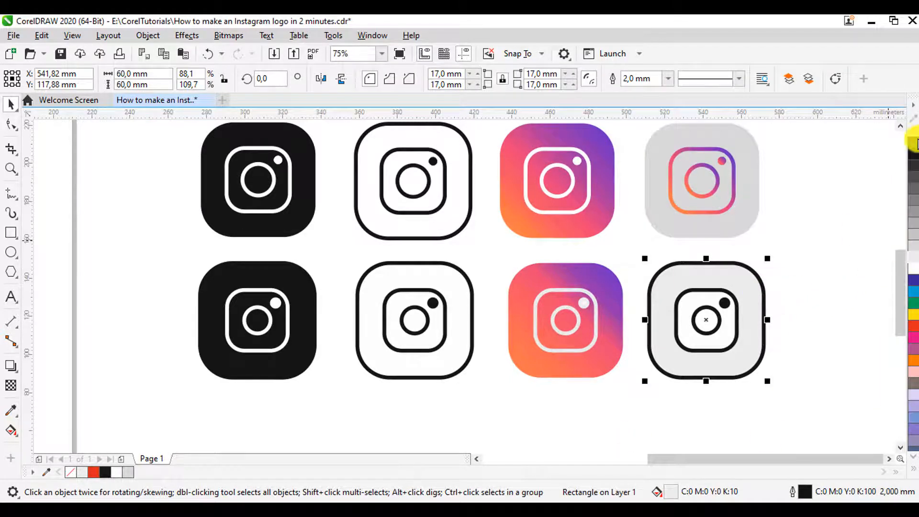
left_click(810, 291)
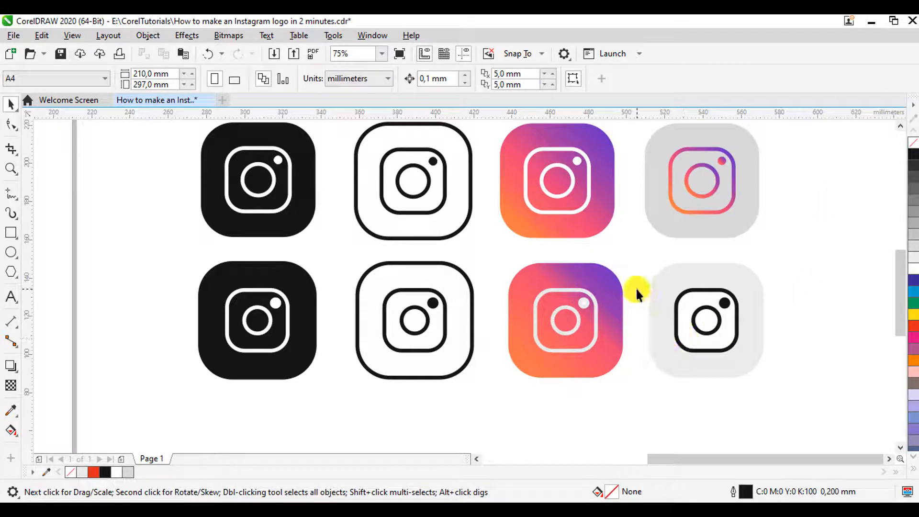
Remove the fill from the fourth logo's inner rounded square and lens circle, and restore the small dot's black fill.
left_click_drag(637, 276, 757, 368)
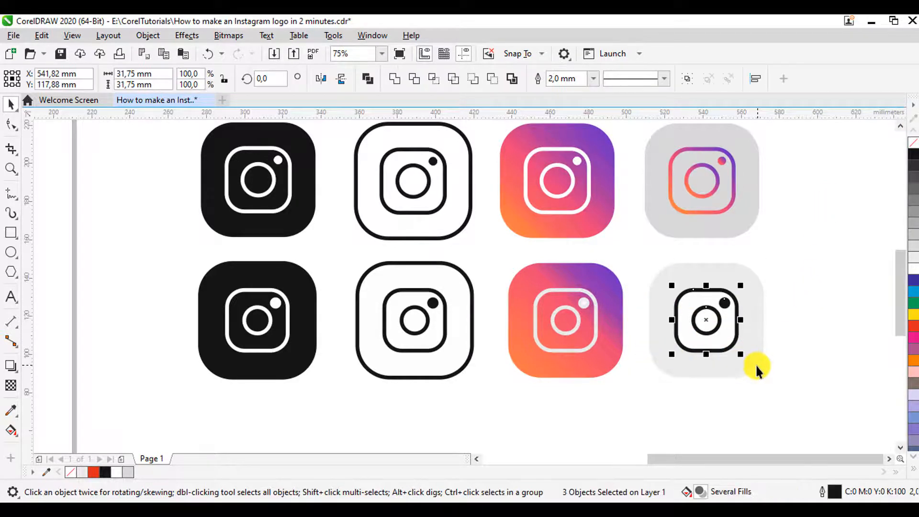
left_click(836, 286)
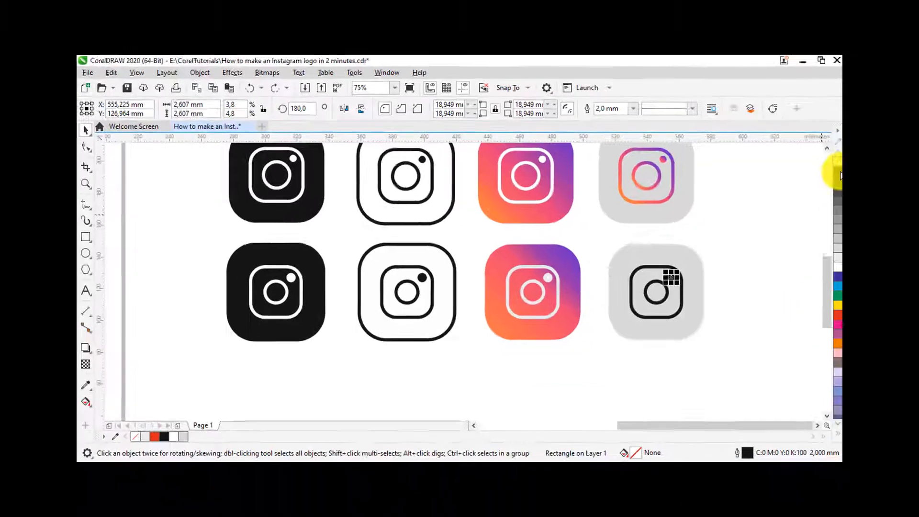
key("ctrl+shift+z")
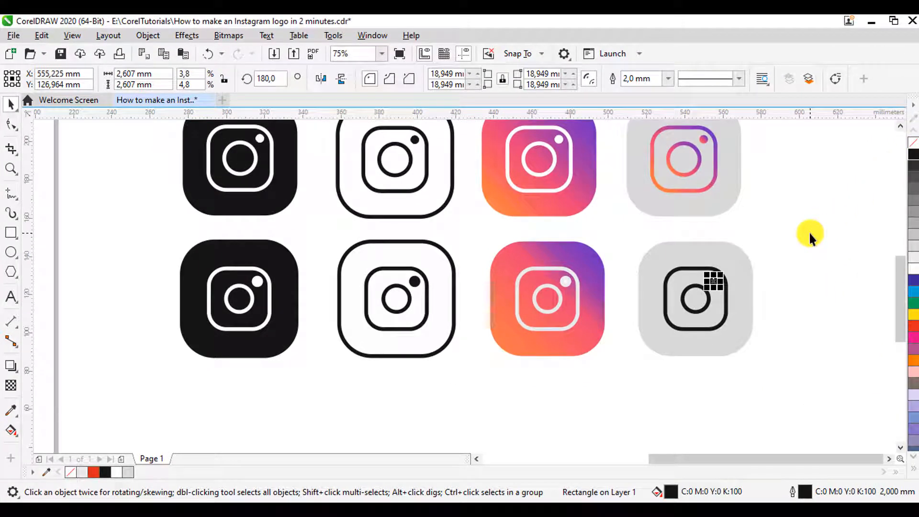
Convert the fourth logo's small dot to curves and convert its outline to an object.
key("ctrl+q")
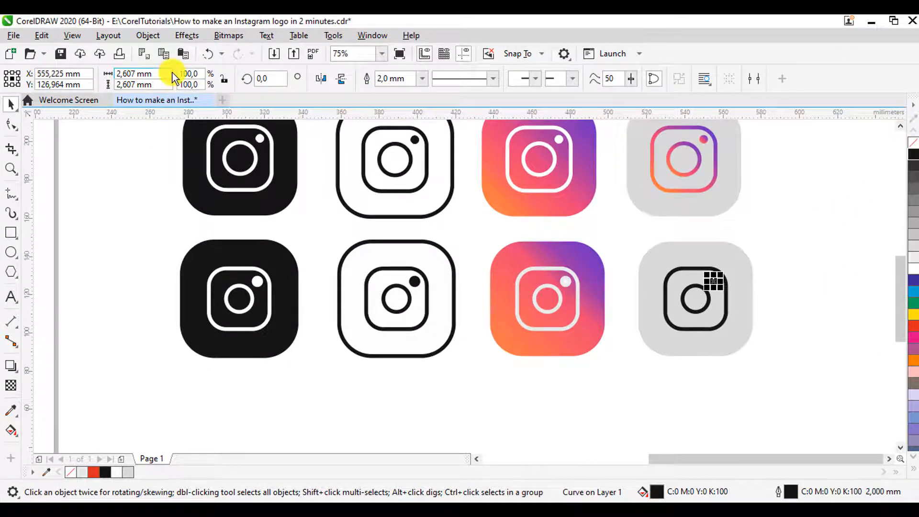
left_click(142, 41)
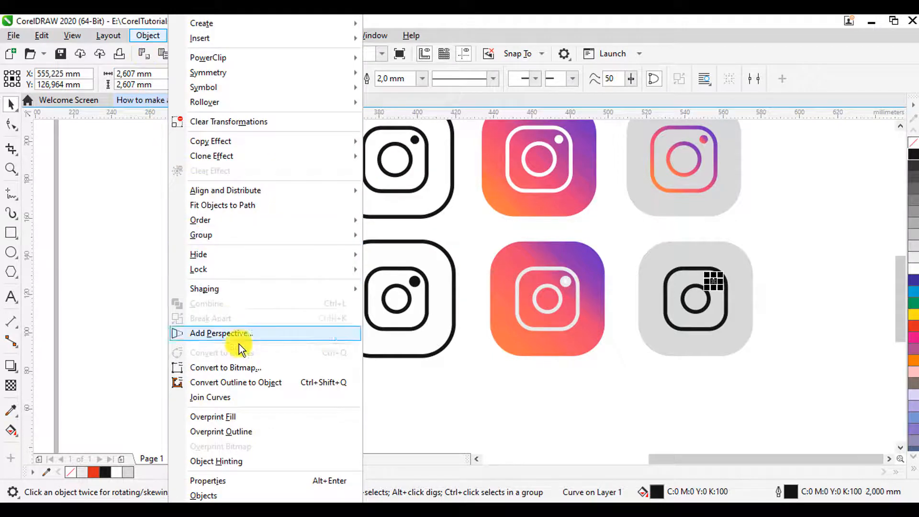
left_click(240, 381)
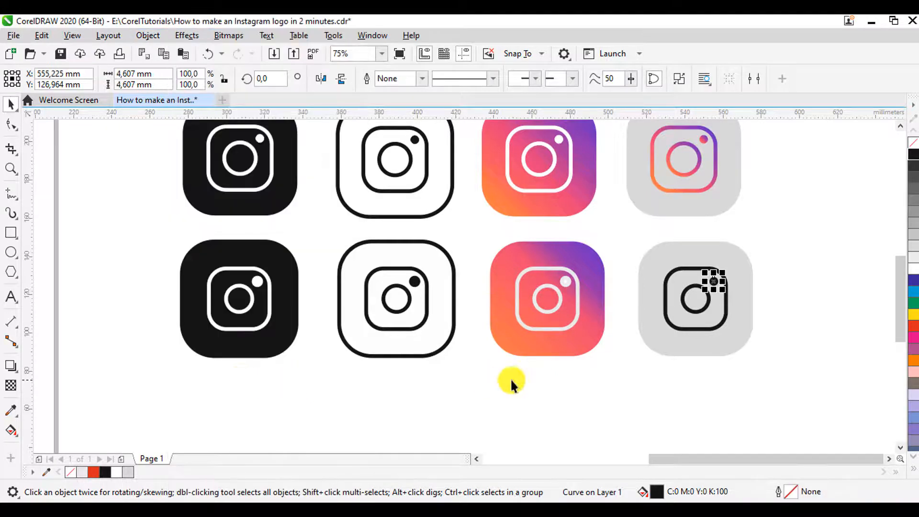
key("Escape")
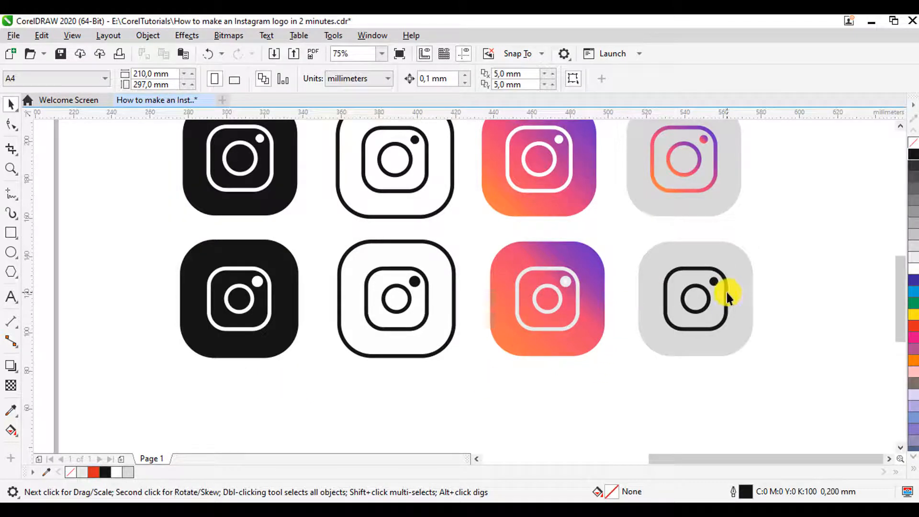
Convert the outlines of the fourth logo's inner rounded square and lens circle to objects.
left_click(726, 292)
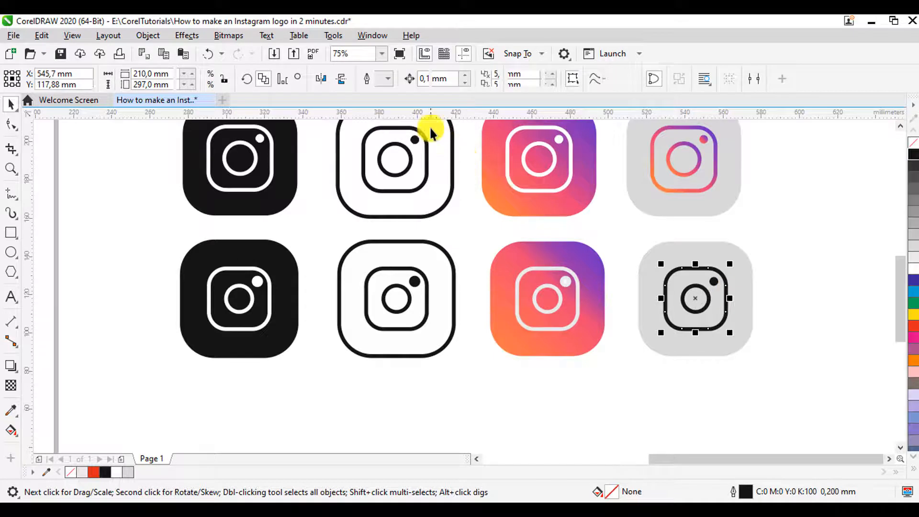
left_click(151, 40)
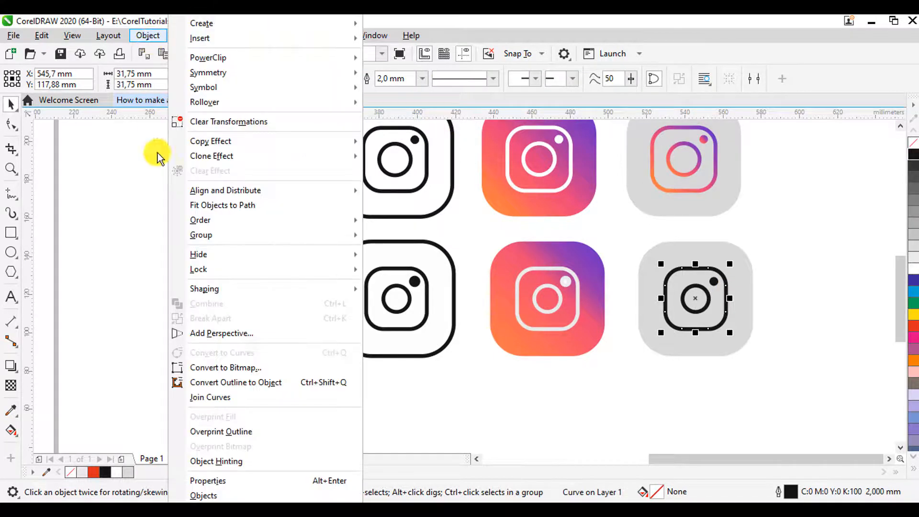
left_click(220, 383)
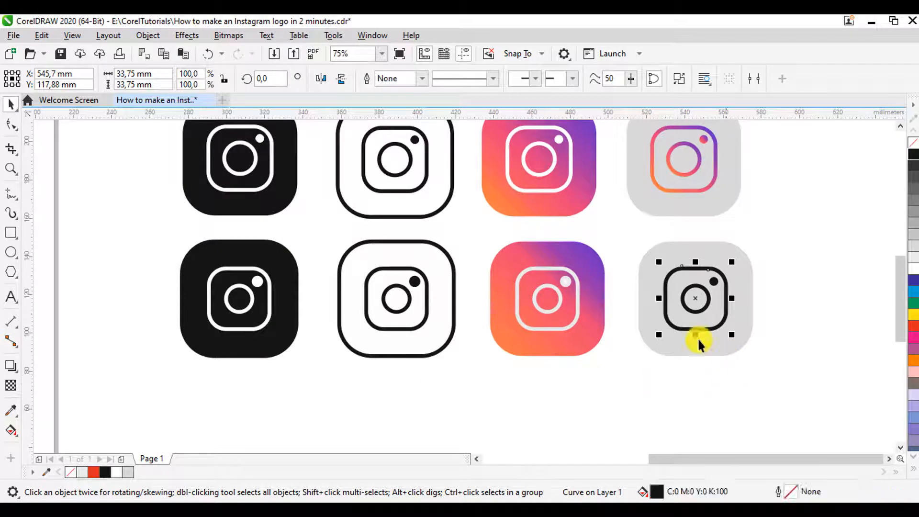
left_click(688, 309)
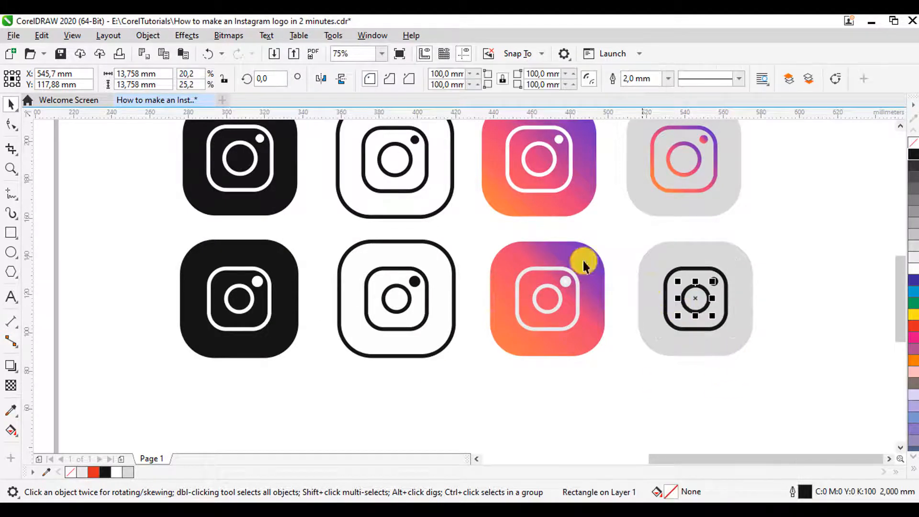
left_click(150, 34)
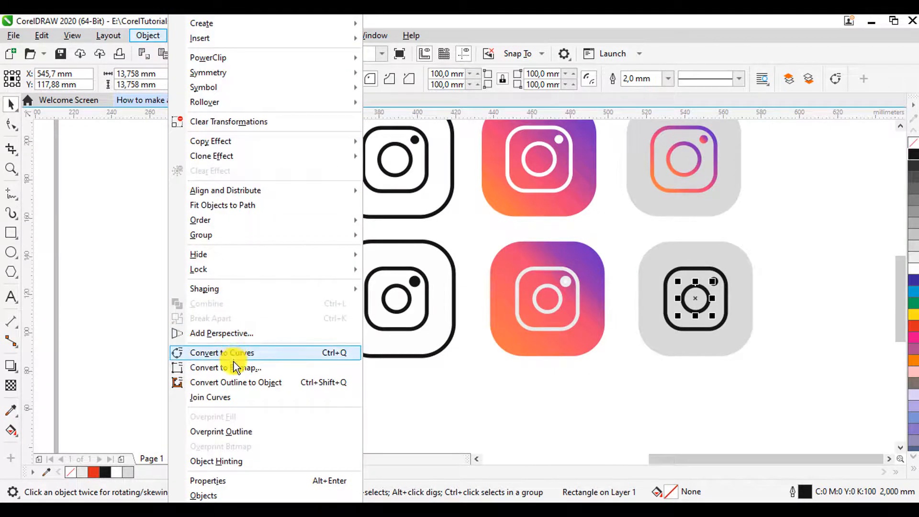
left_click(214, 382)
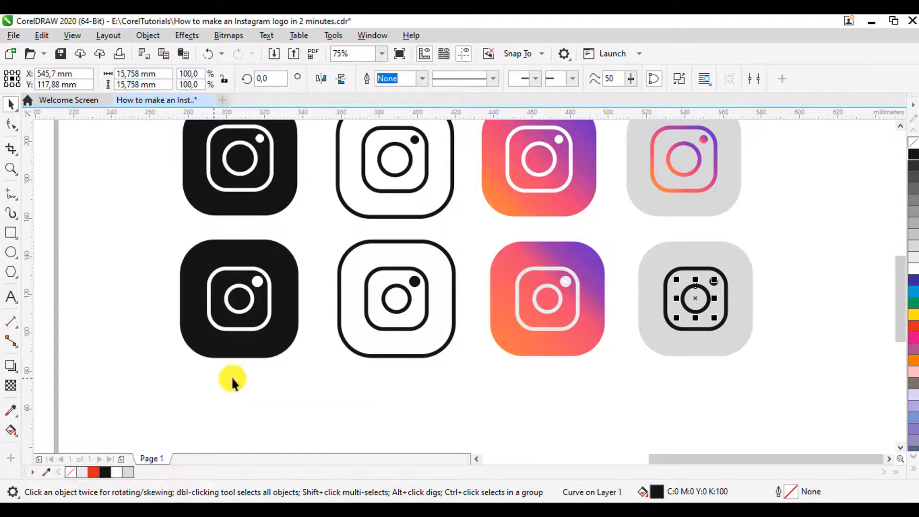
Group the fourth logo's inner rounded square, lens circle and small dot parts, leaving out the grey background.
left_click(798, 274)
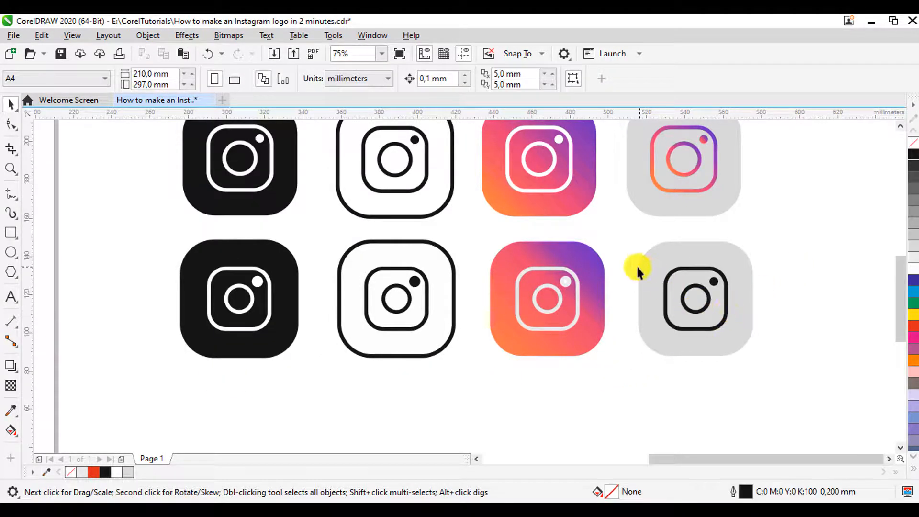
left_click_drag(631, 258, 755, 335)
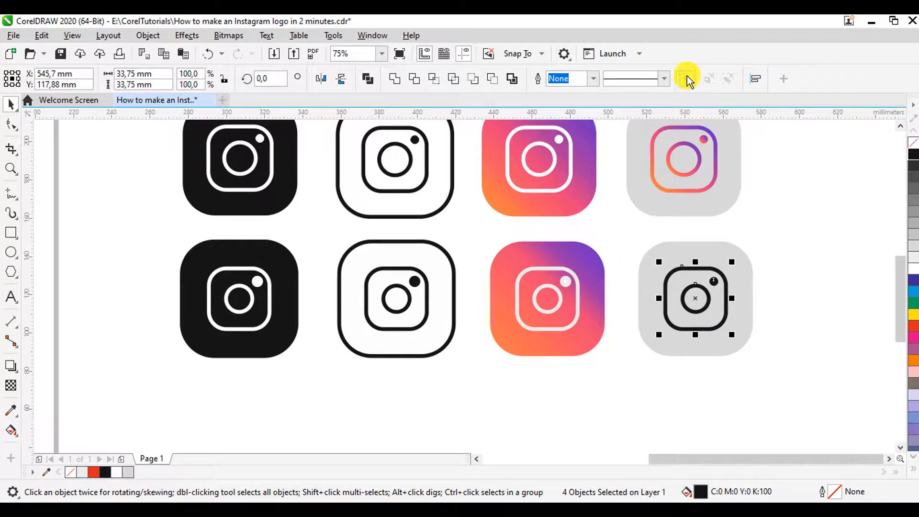
left_click(687, 80)
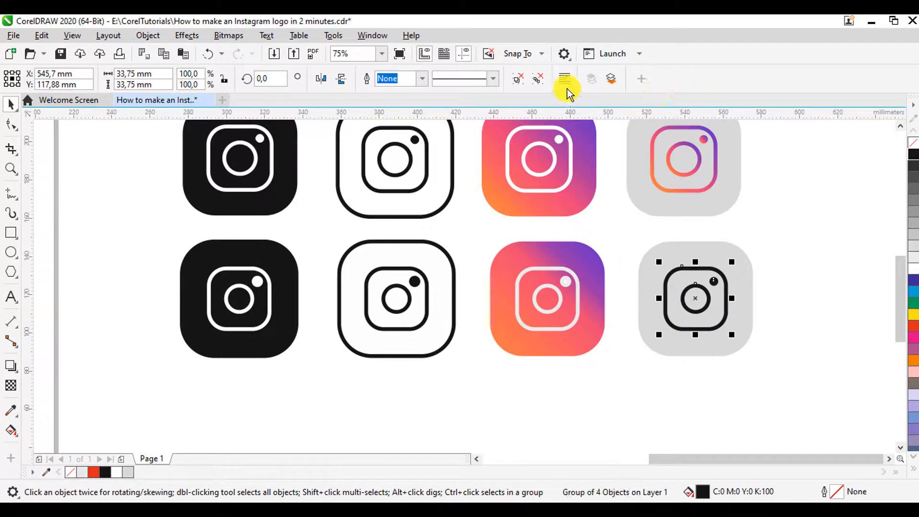
Copy only the fill property from the third logo's gradient background to the fourth logo's icon group.
left_click(43, 35)
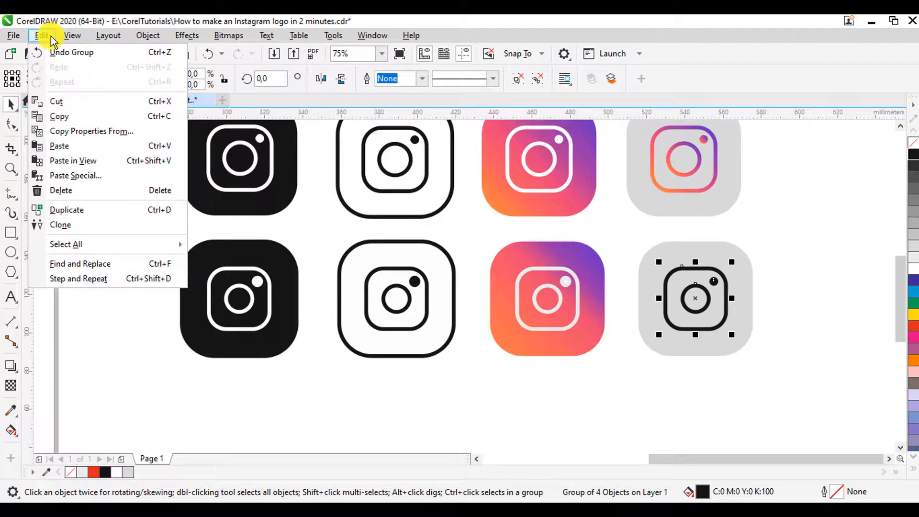
left_click(84, 131)
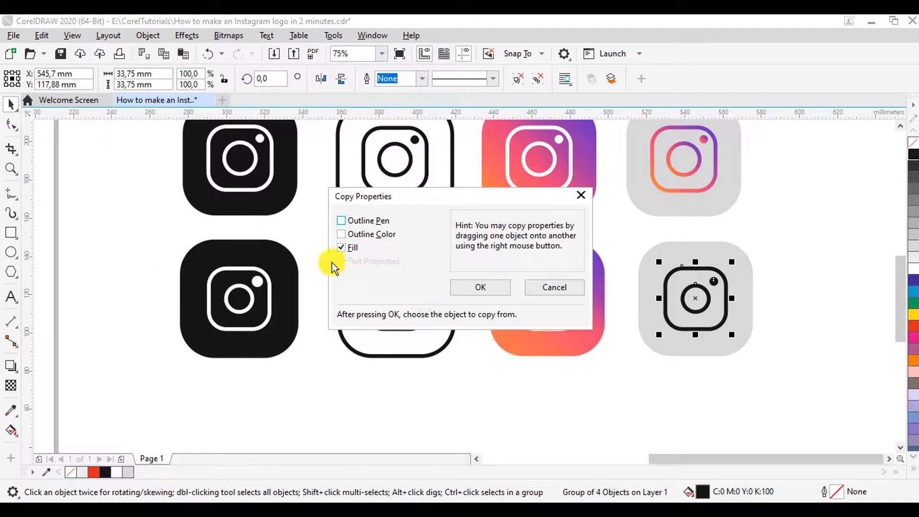
left_click(480, 288)
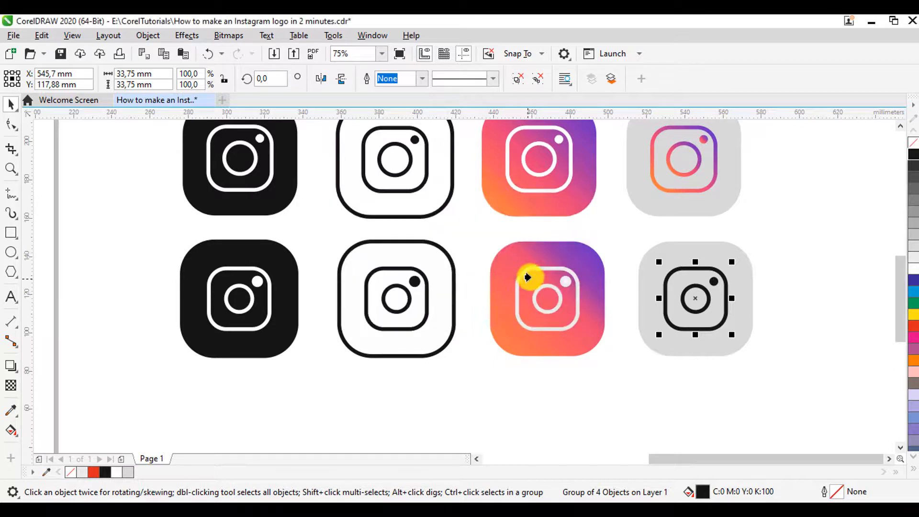
left_click(529, 258)
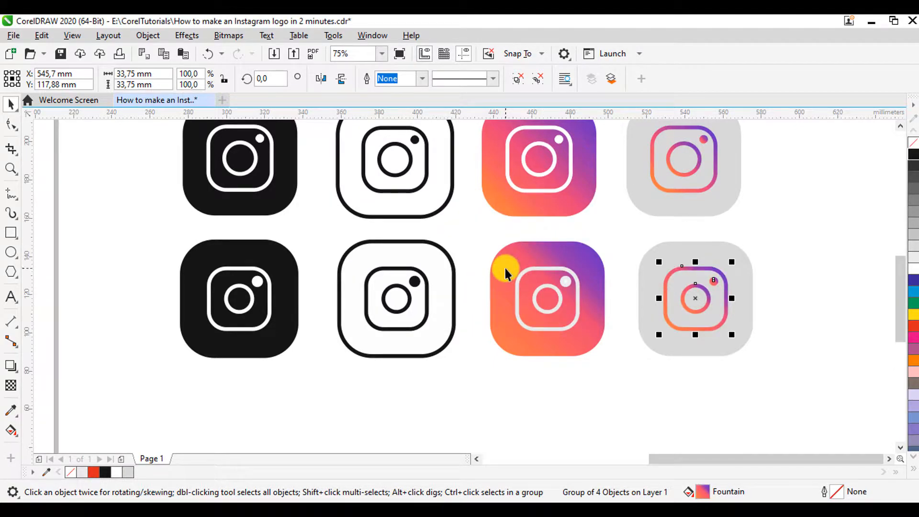
left_click(810, 221)
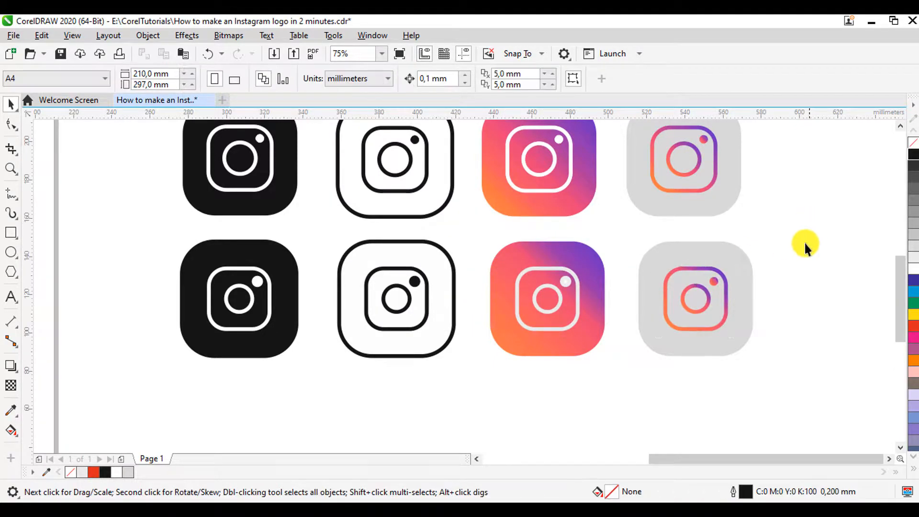